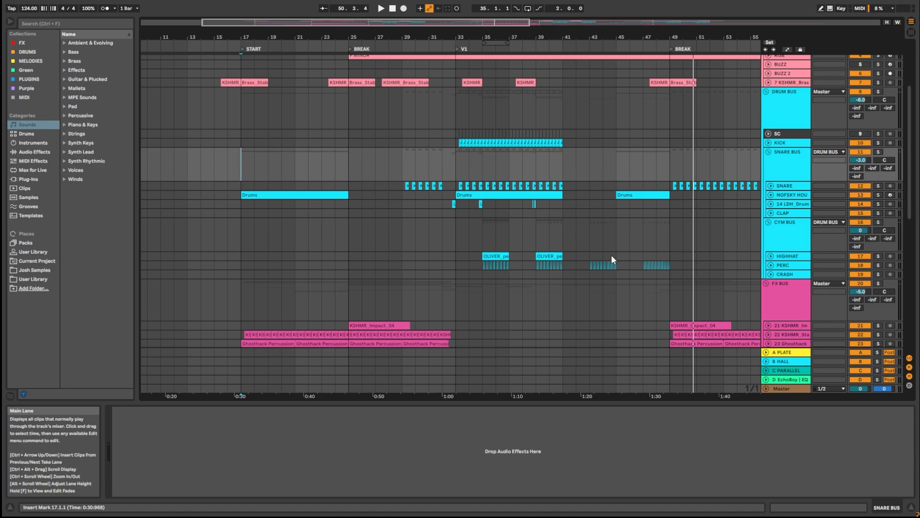
Open the Serum synth with the BASS - Acrazey preset from the 2-ACRAZE BASS track and reposition its window
scroll(505, 142, "up", 5)
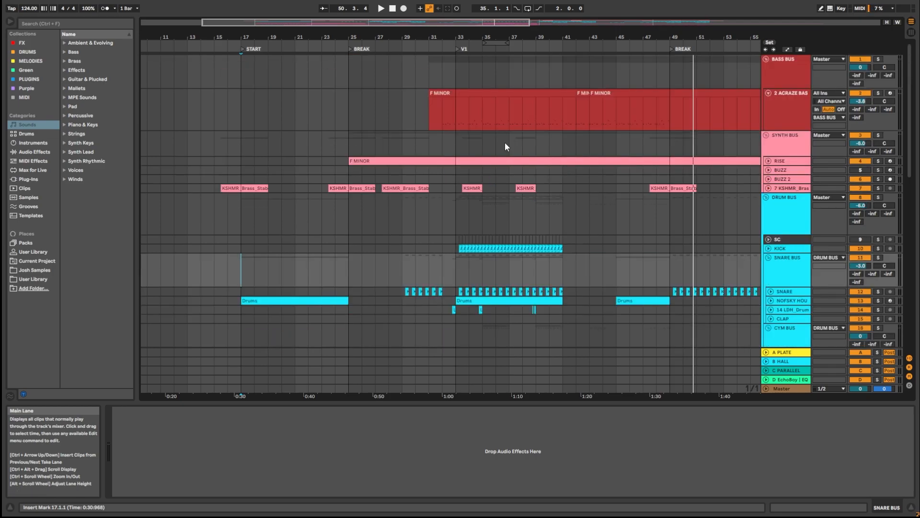
left_click(784, 106)
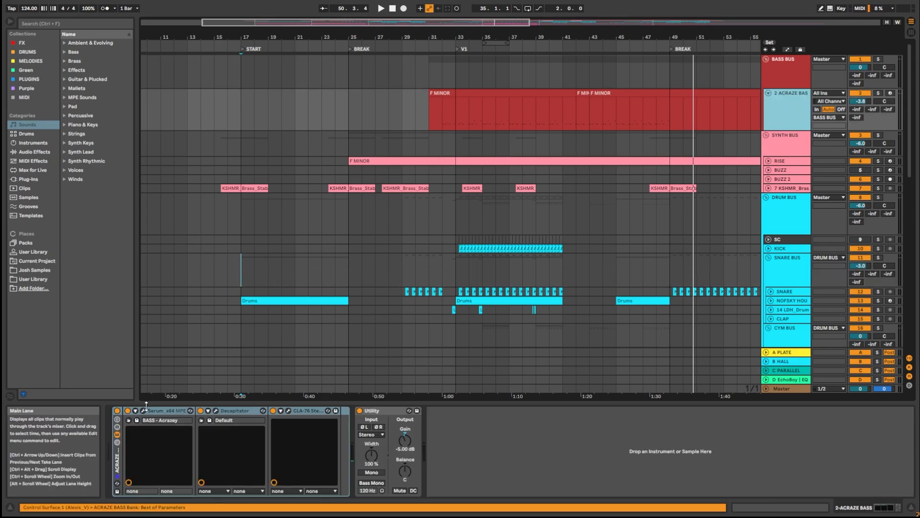
left_click(142, 410)
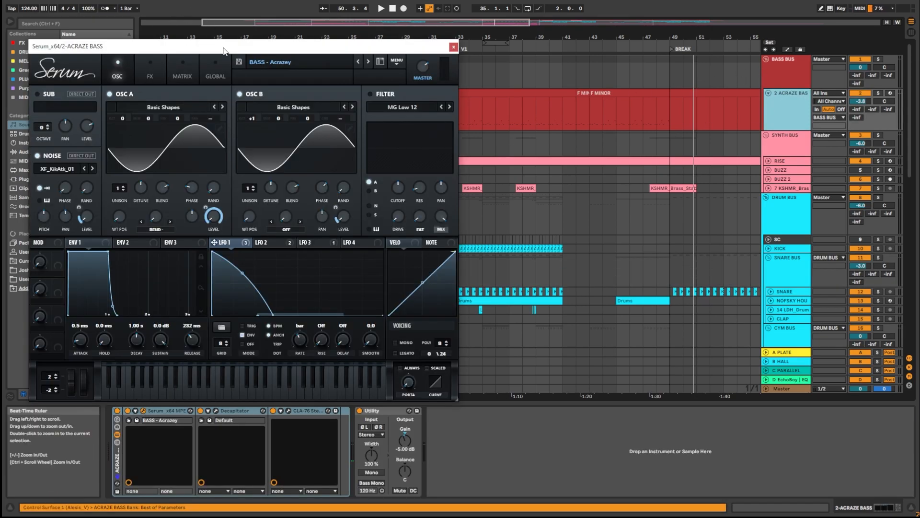
left_click_drag(224, 50, 317, 59)
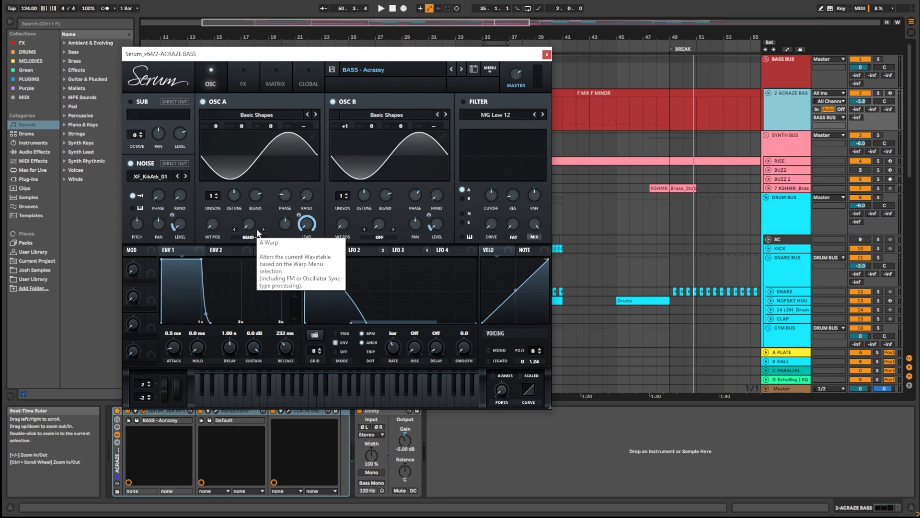
Switch off Serum's noise oscillator and check which destinations LFO 1 modulates
left_click(157, 178)
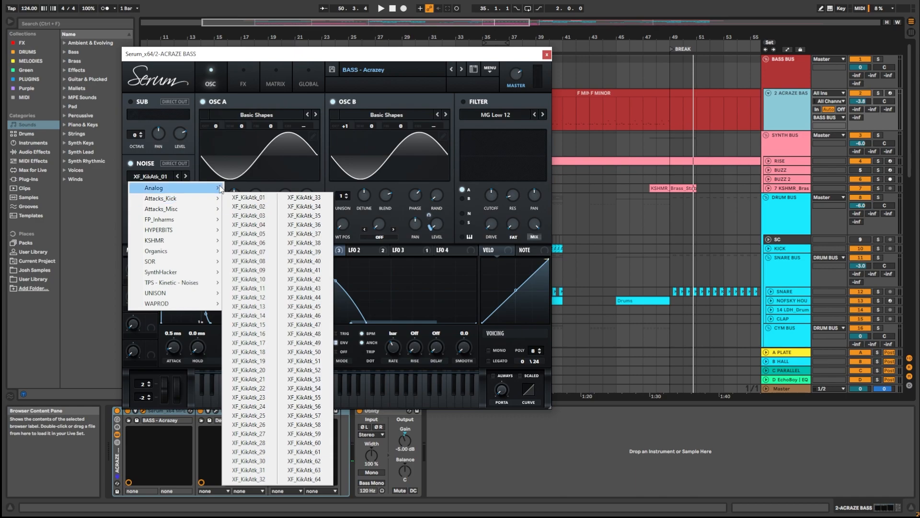
left_click(152, 163)
left_click(152, 162)
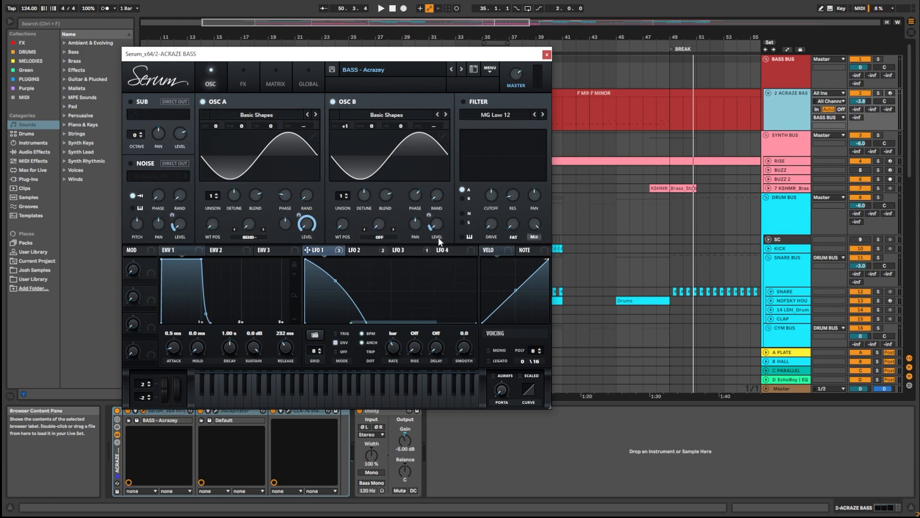
right_click(320, 253)
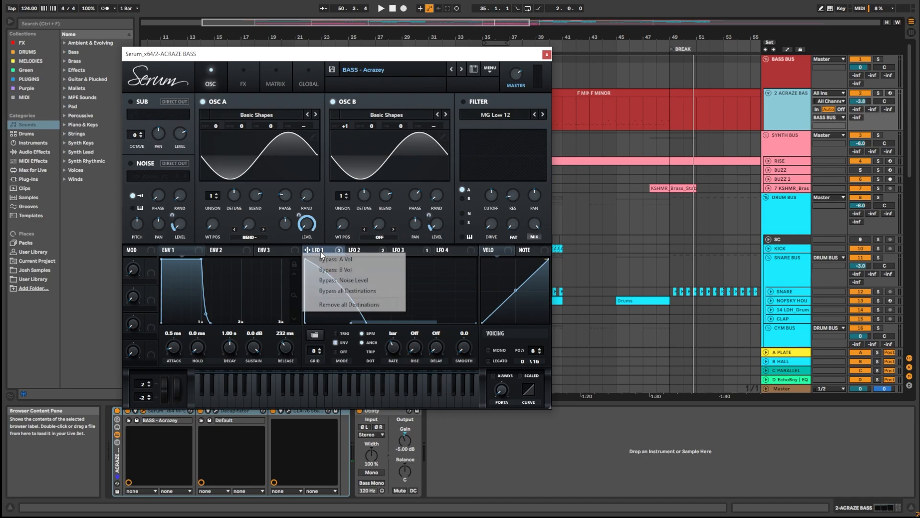
left_click(421, 265)
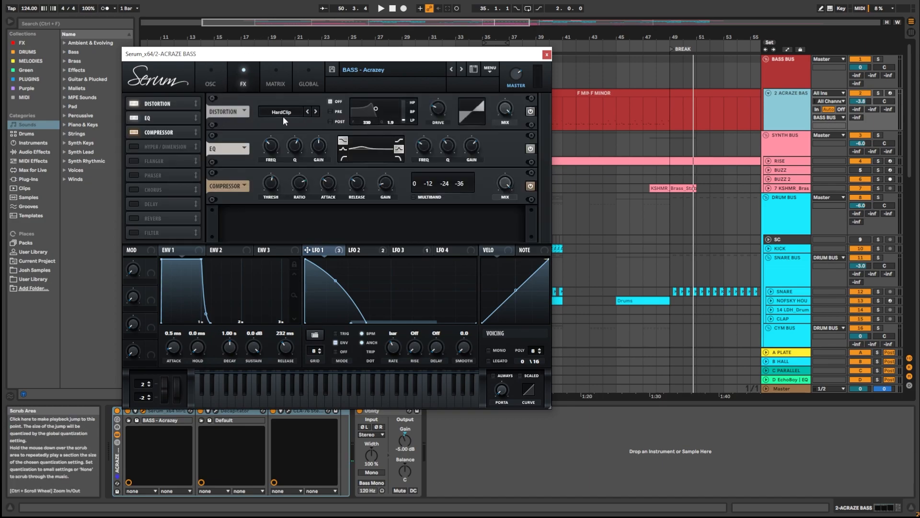
Inspect the Drive control of Serum's HardClip distortion effect and close the synth window
double_click(433, 110)
left_click(437, 110)
key("Escape")
Review the Decapitator and CLA-76 Stereo plug-in settings on the bass track, closing each window
left_click(216, 411)
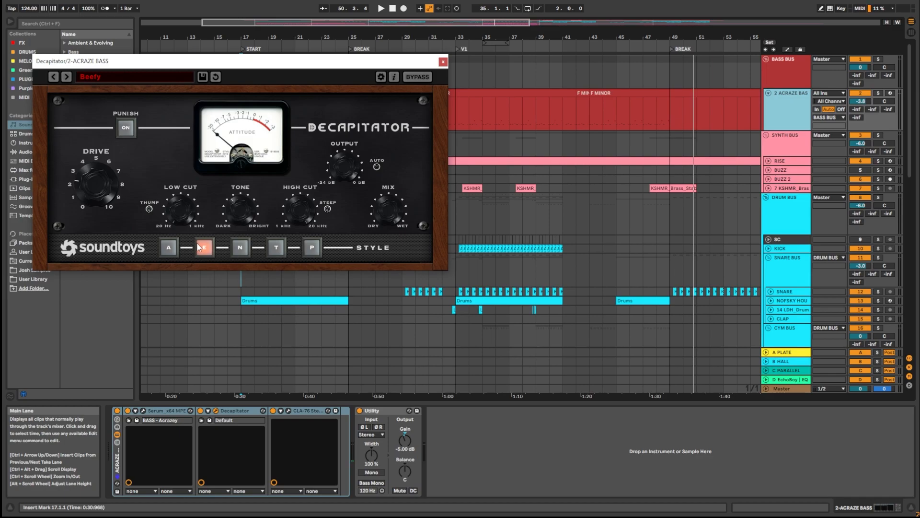
left_click(443, 61)
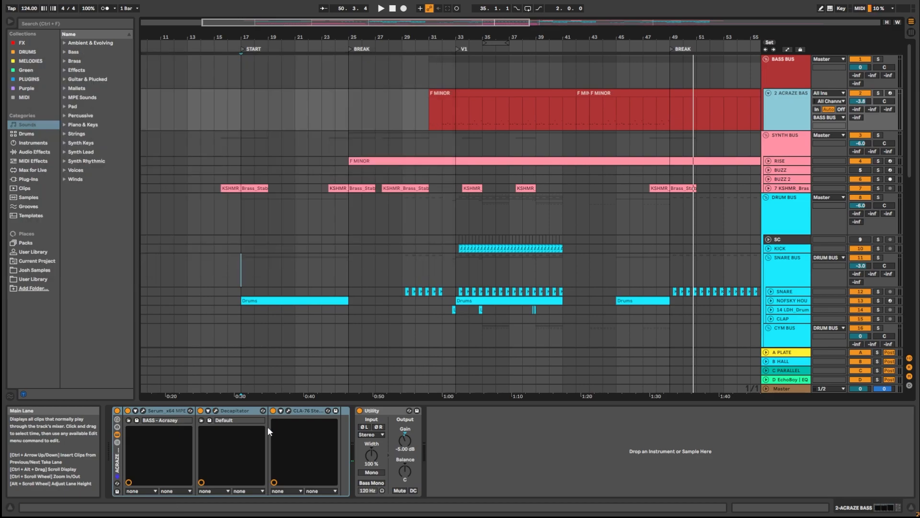
left_click(288, 411)
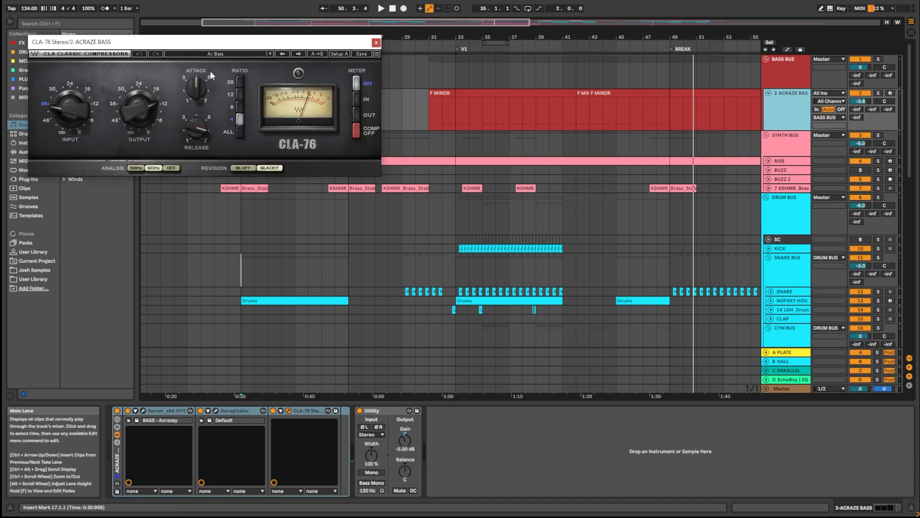
left_click(377, 43)
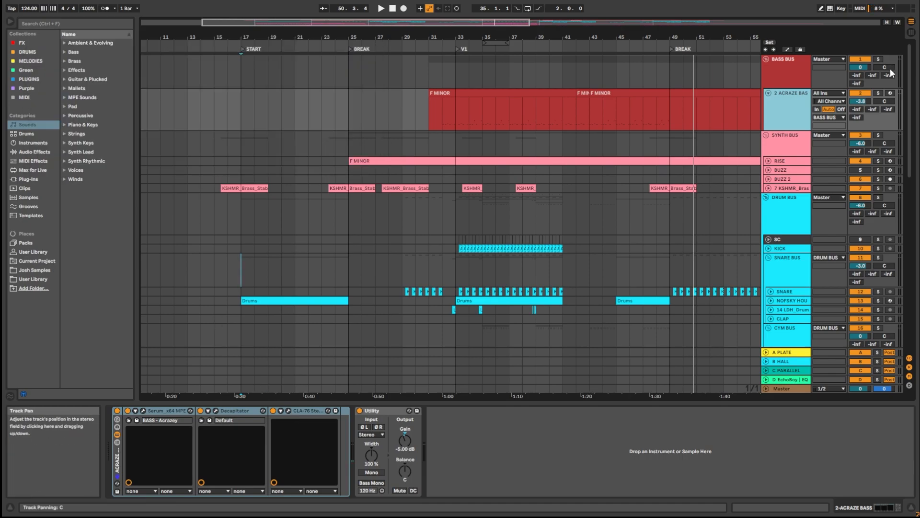
Solo the 2-ACRAZE BASS track and listen to it from bar 32
left_click(878, 93)
left_click(441, 116)
key("space")
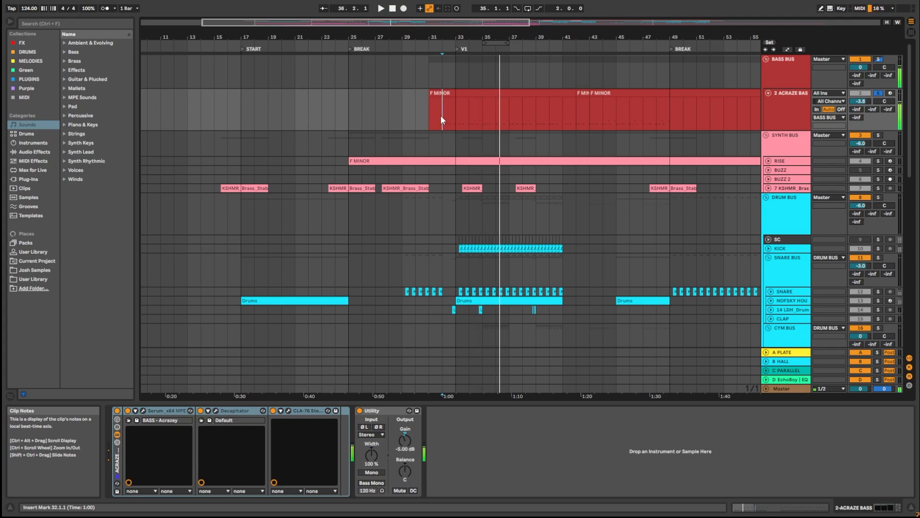
key("space")
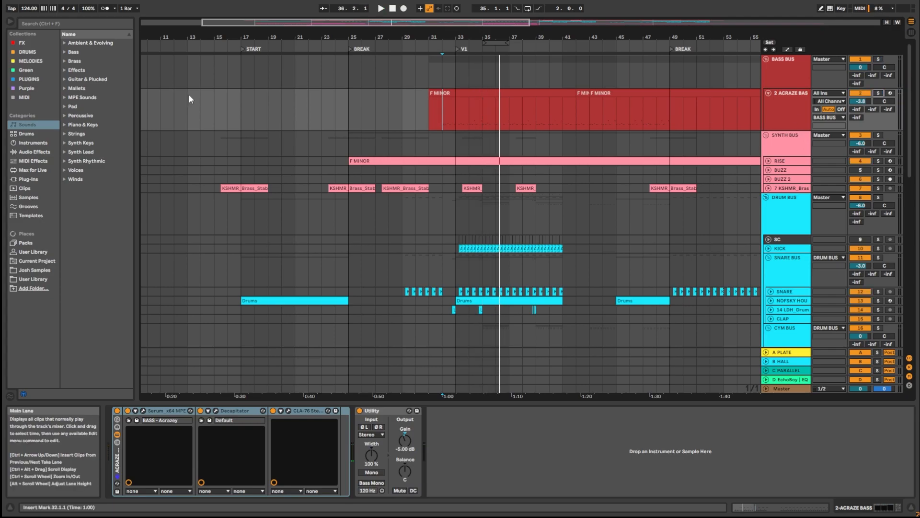
Unfold the KICK track and highlight the kick clips from bar 33 to 41 and the bass section from bar 33
left_click(767, 251)
left_click(768, 249)
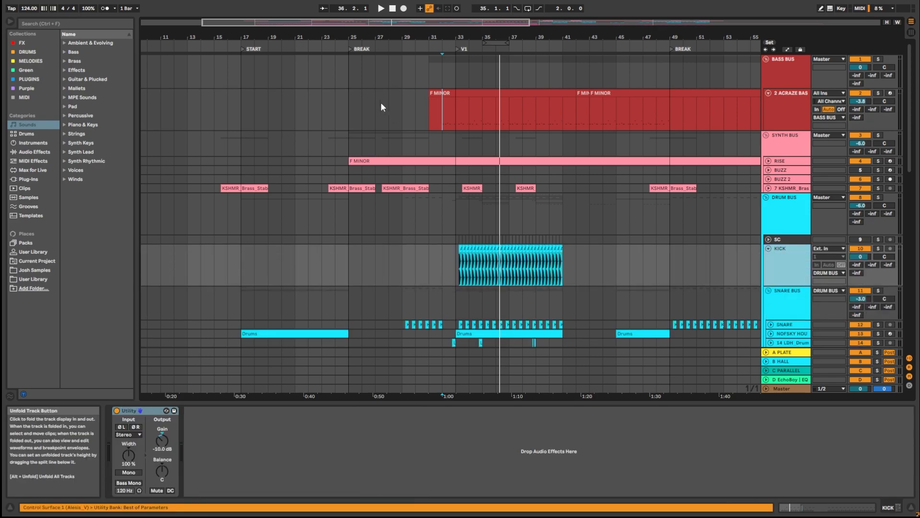
left_click_drag(441, 111, 516, 112)
left_click_drag(446, 271, 568, 266)
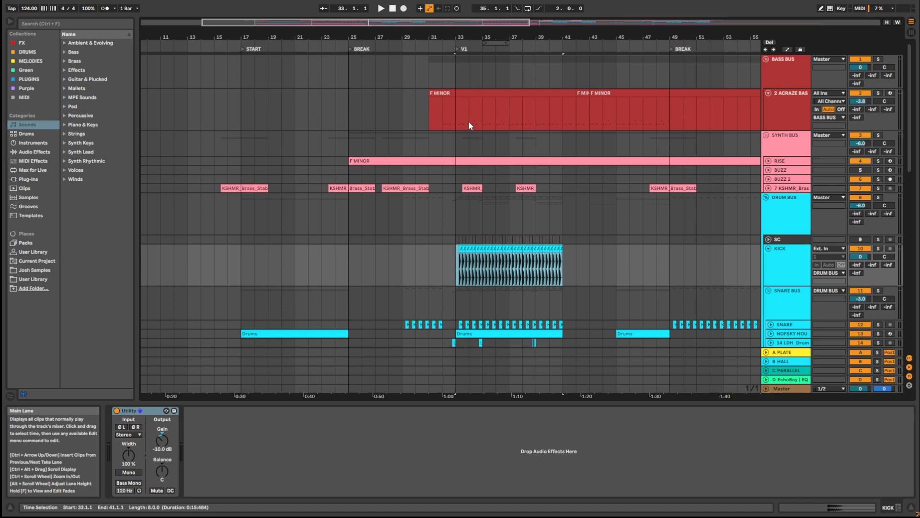
left_click_drag(454, 108, 522, 107)
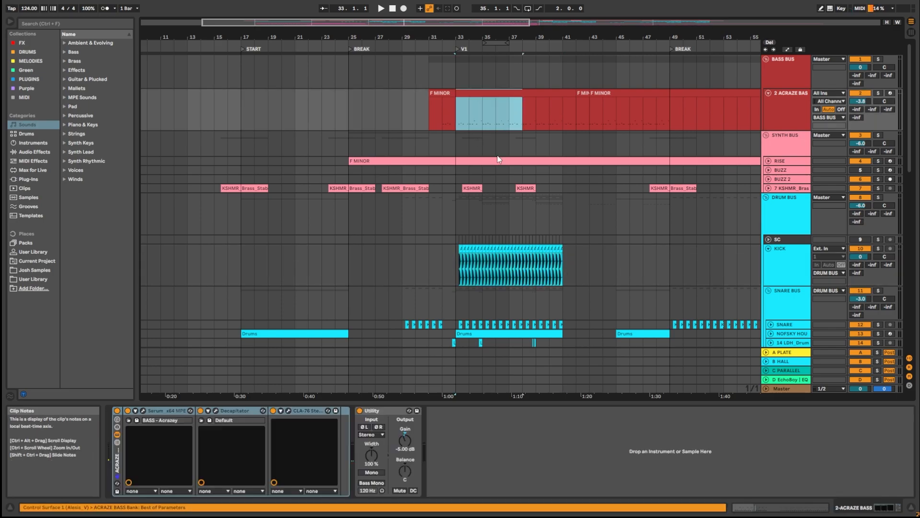
Solo the DRUM BUS and listen to the drums from the first kick at 33.2.1
left_click(454, 263)
key("plus")
key("plus")
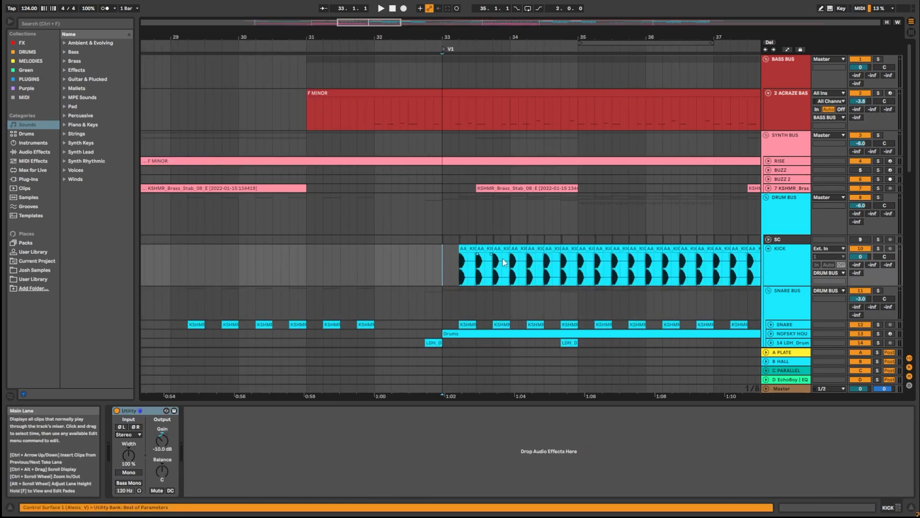
left_click(878, 197)
left_click_drag(453, 274, 579, 270)
left_click(459, 274)
key("space")
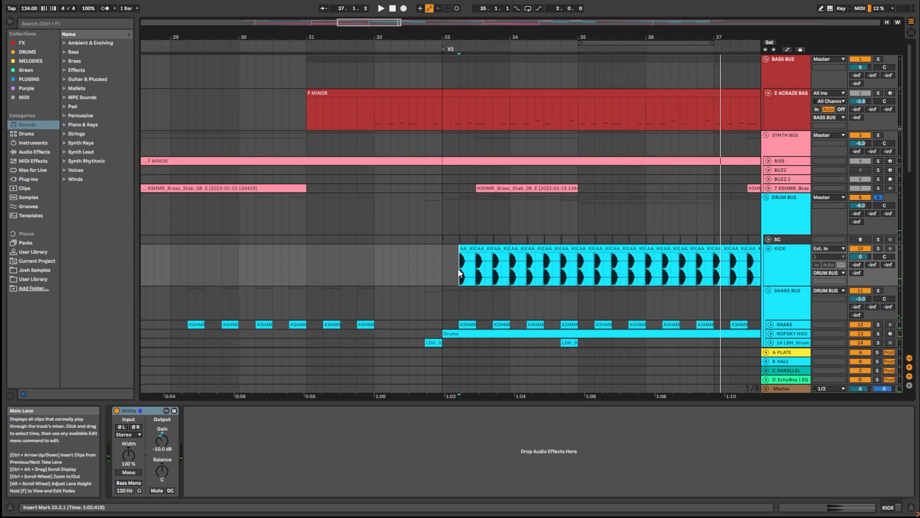
Solo the 2-ACRAZE BASS track together with the DRUM BUS and play both from bar 33
left_click(878, 93)
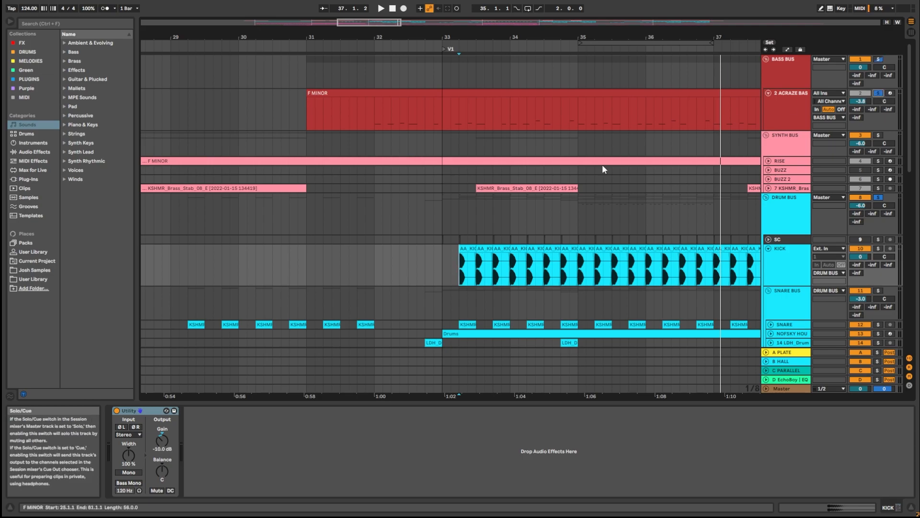
left_click(441, 211)
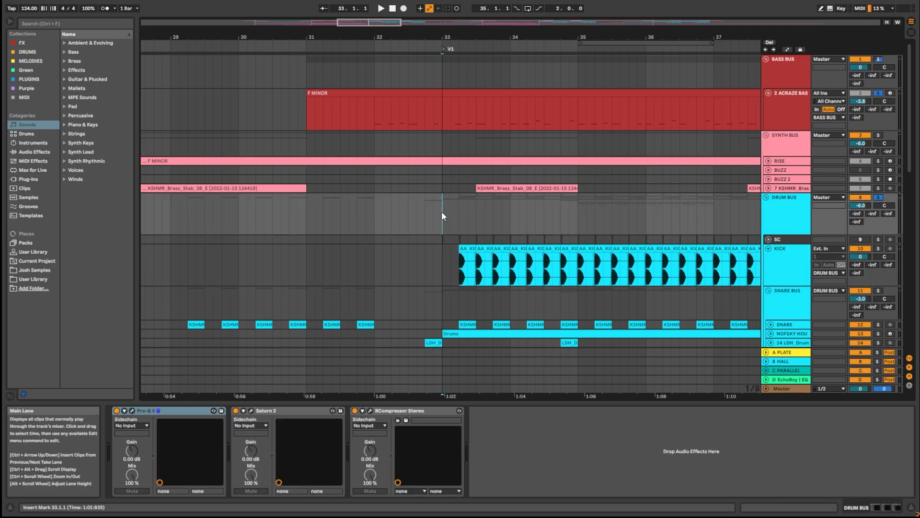
key("space")
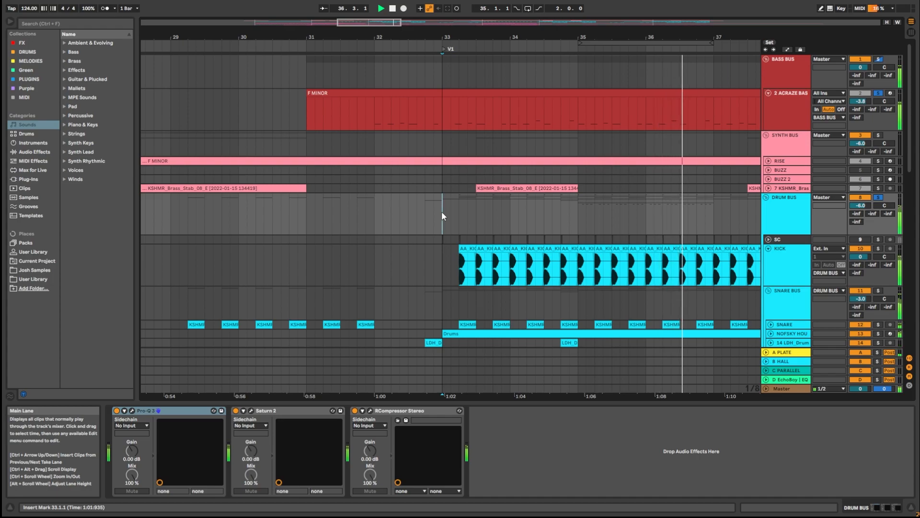
key("space")
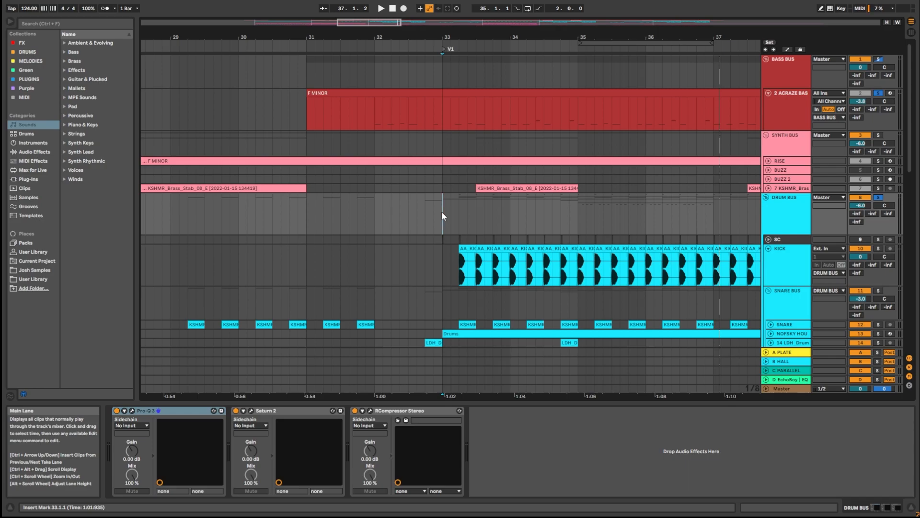
Highlight the kick and snare clips from just before bar 33 to just after bar 36
scroll(441, 213, "down", 3)
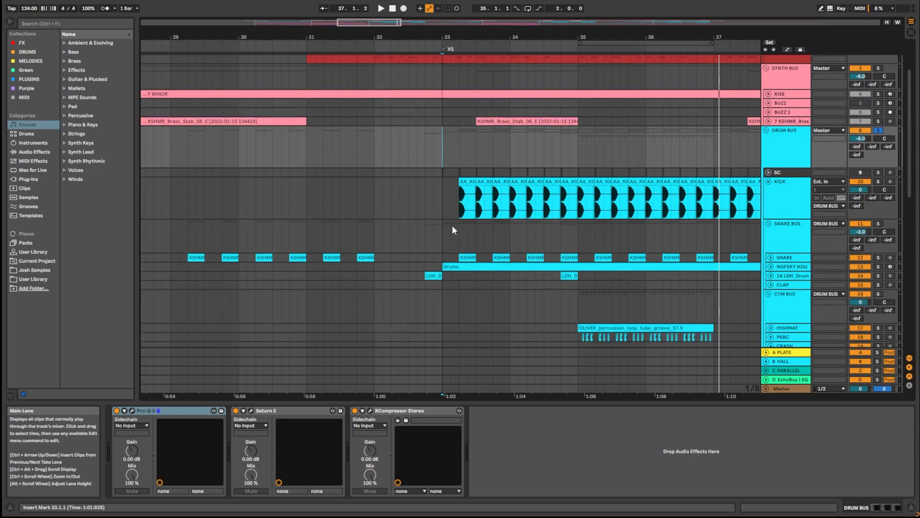
left_click_drag(434, 271, 666, 196)
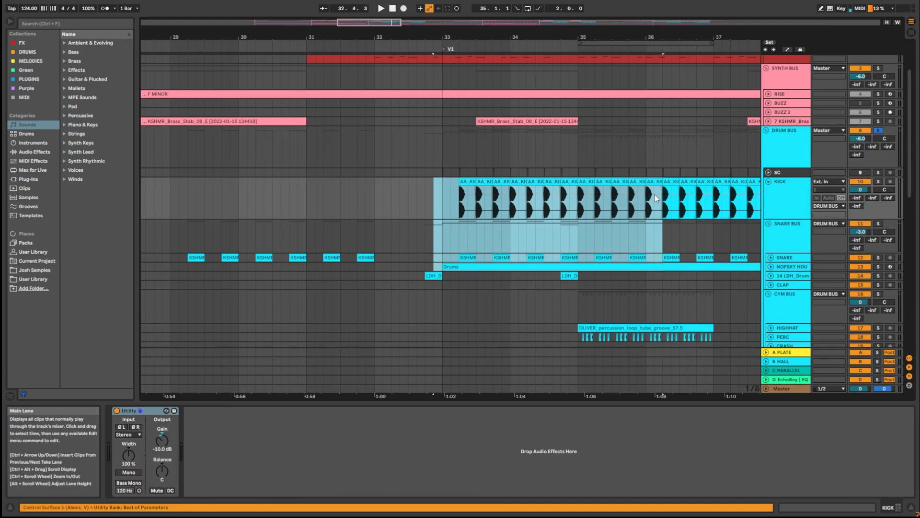
left_click(513, 223)
Unfold the PERC and HIGHHAT tracks in the CYM BUS group to show their waveforms at bar 35
scroll(513, 222, "down", 2)
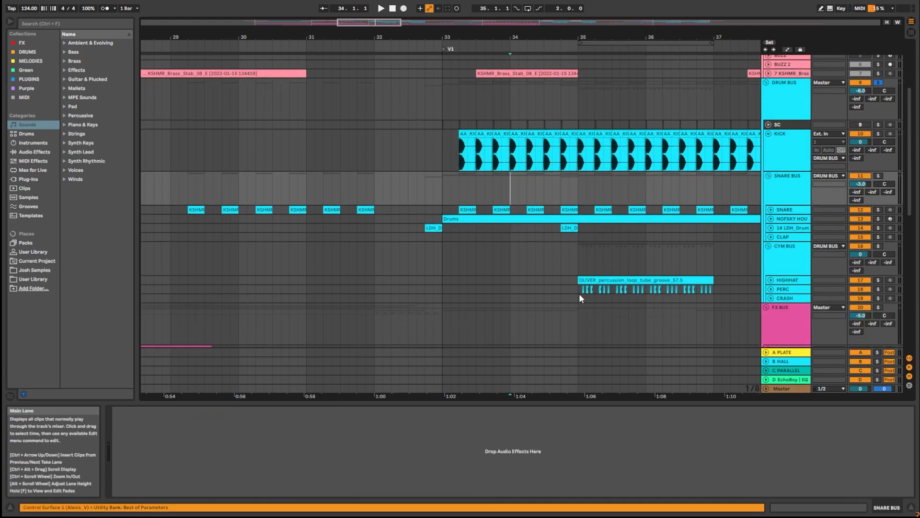
left_click(579, 289)
scroll(680, 297, "right", 4)
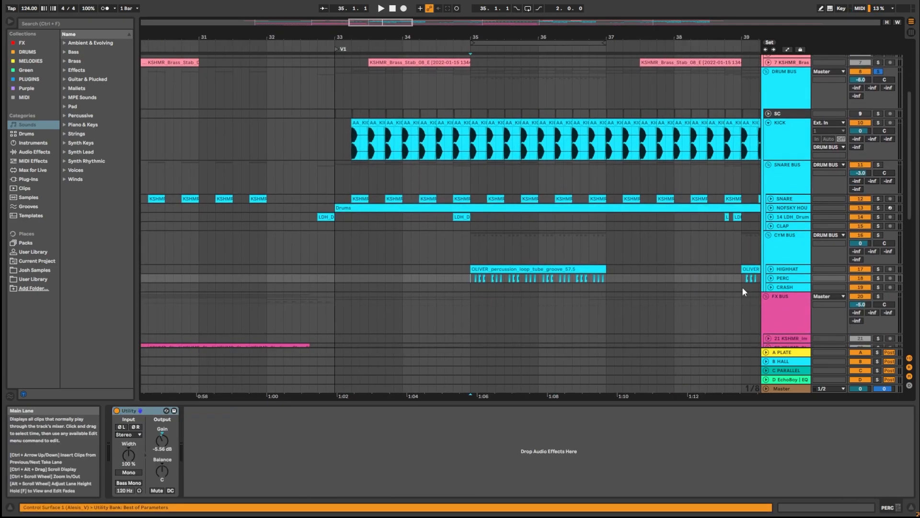
left_click(771, 278)
left_click(771, 269)
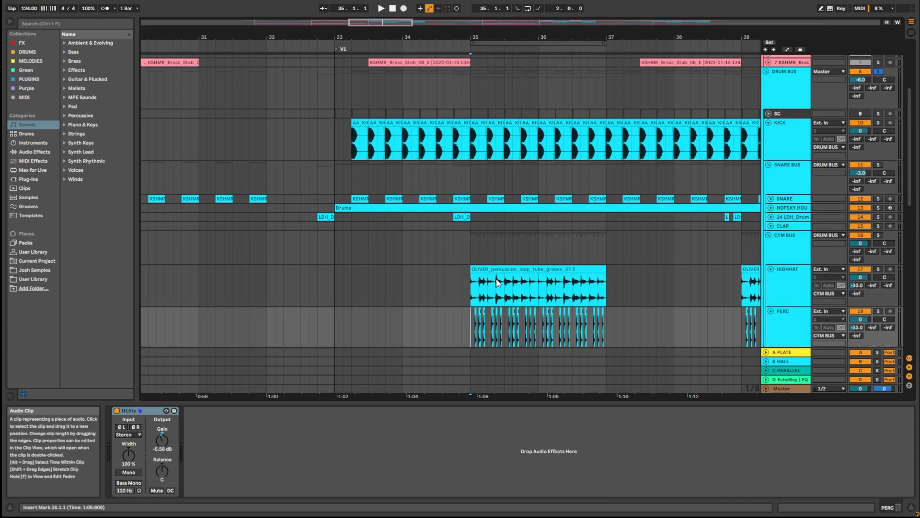
Solo the HIGHHAT track and listen to its percussion loop from bar 35 to 37
left_click(472, 296)
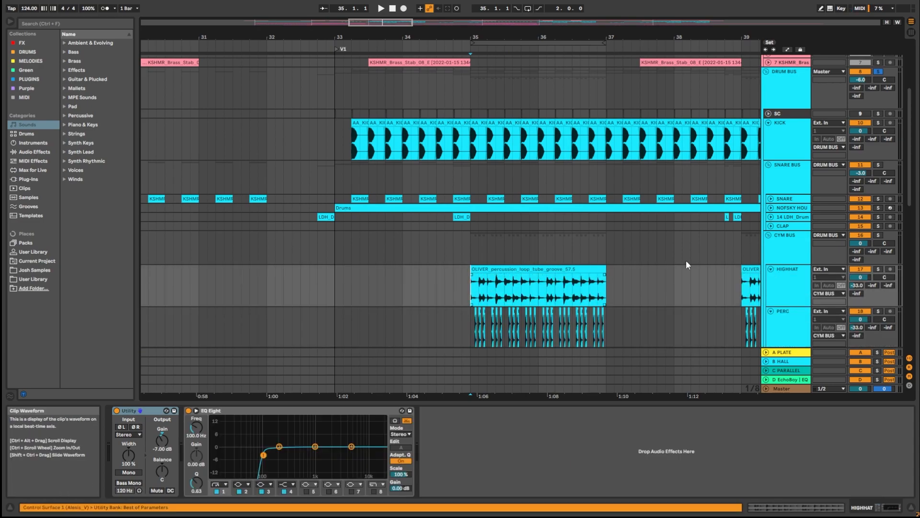
left_click_drag(472, 286, 607, 286)
left_click(878, 269)
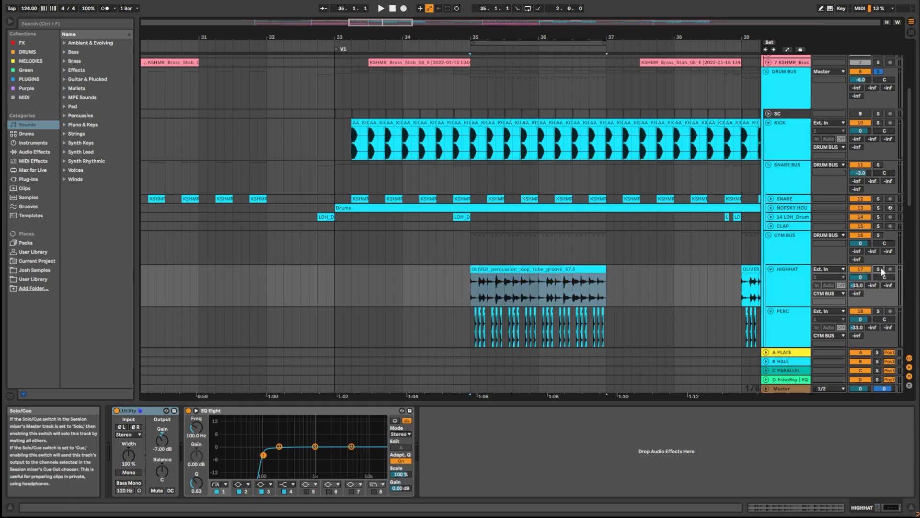
key("space")
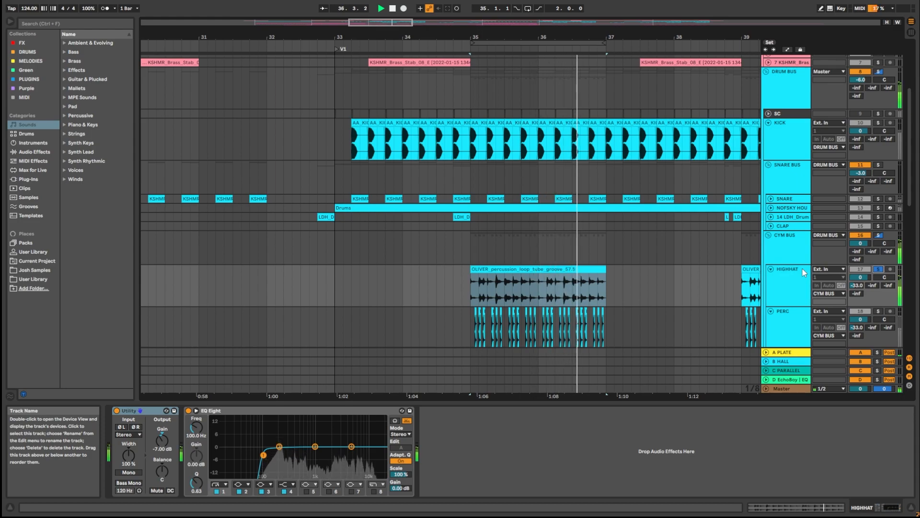
key("space")
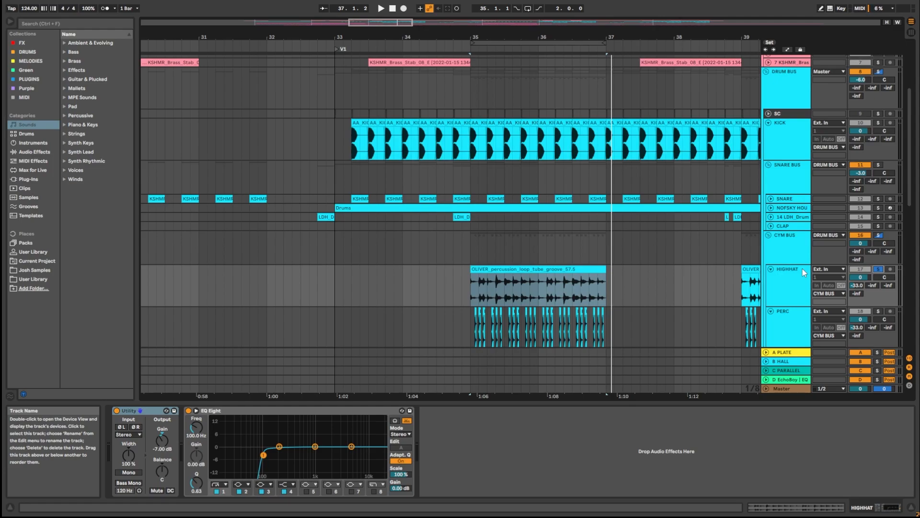
Solo the PERC track and listen to its clips from bar 35
scroll(520, 284, "down", 1)
left_click(470, 307)
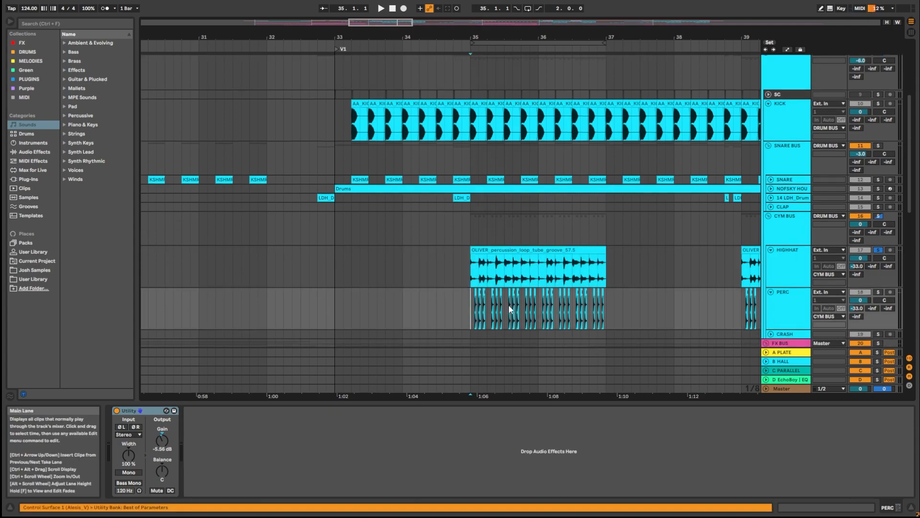
left_click(878, 292)
key("space")
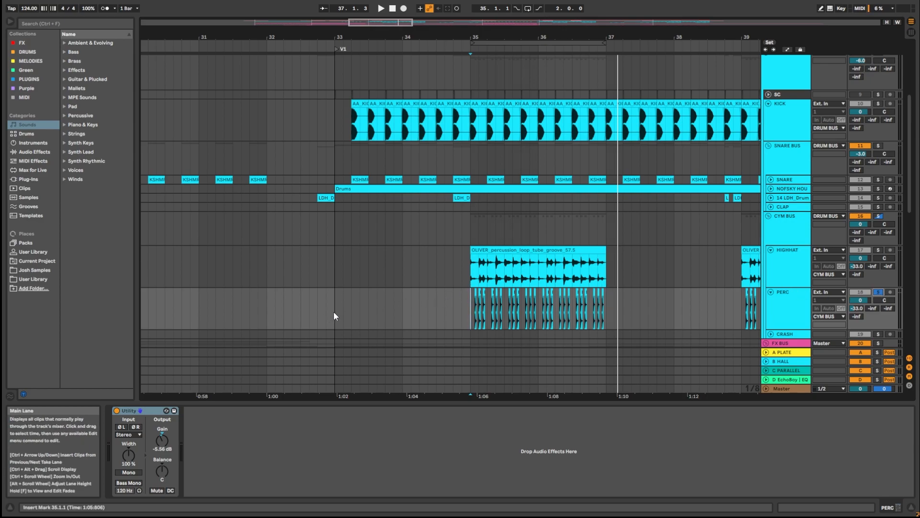
Select the empty span from bar 33 to 35 across the CYM BUS, HIGHHAT, PERC and CRASH tracks
left_click_drag(334, 316, 470, 252)
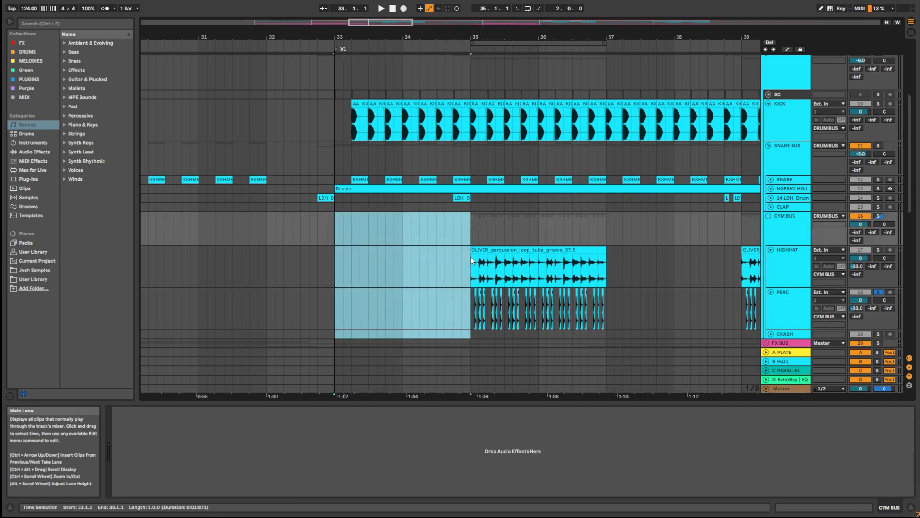
Highlight the HIGHHAT and PERC clips from bar 35 to 37, and take the PERC track out of solo
left_click(471, 251)
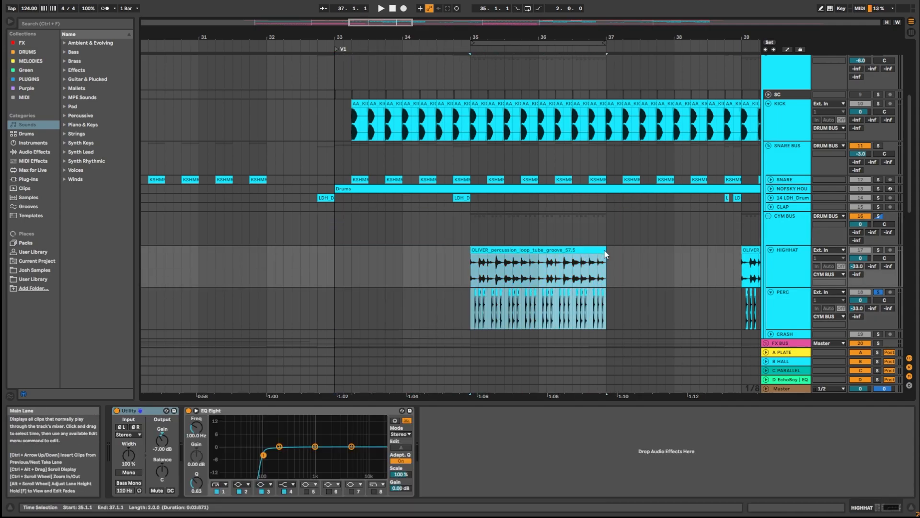
left_click(623, 272)
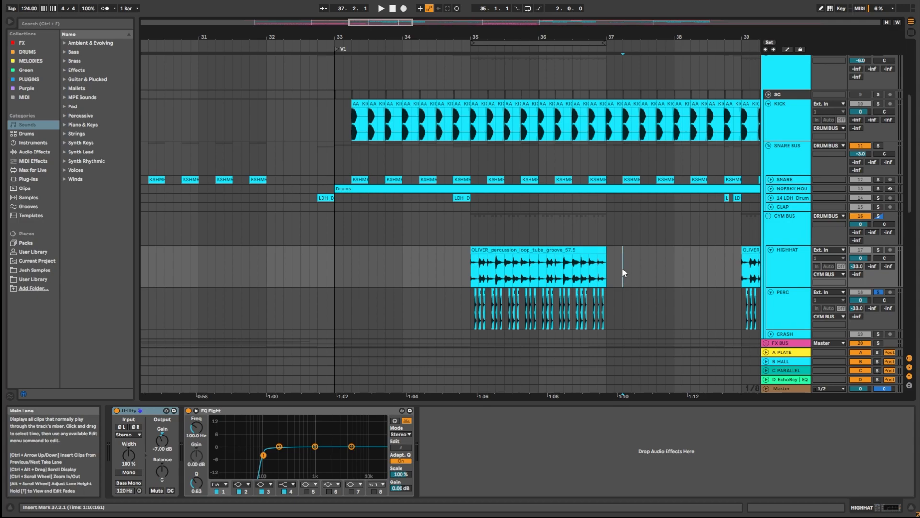
left_click(878, 292)
Play the full mix from the start of DROP 1 at bar 57 to about bar 65
scroll(711, 256, "down", 5)
scroll(707, 252, "down", 3)
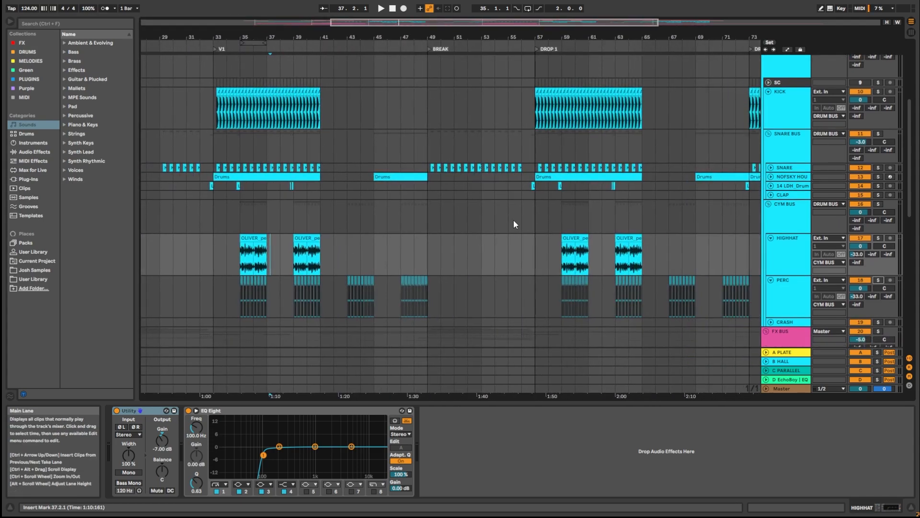
scroll(547, 242, "up", 6)
left_click(562, 245)
key("space")
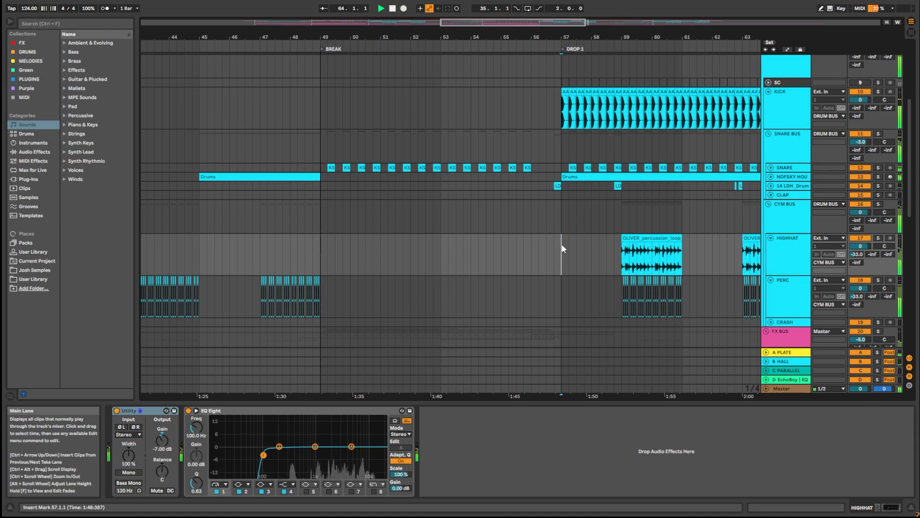
left_click_drag(626, 226, 337, 208)
key("space")
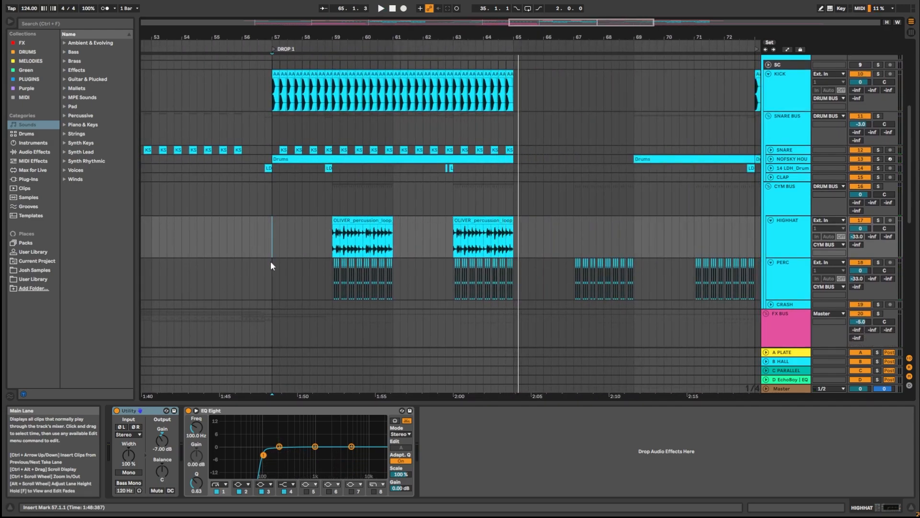
Highlight the empty span from bar 57 to 59 and the percussion clips that follow it on the HIGHHAT and PERC tracks
left_click_drag(271, 278, 330, 217)
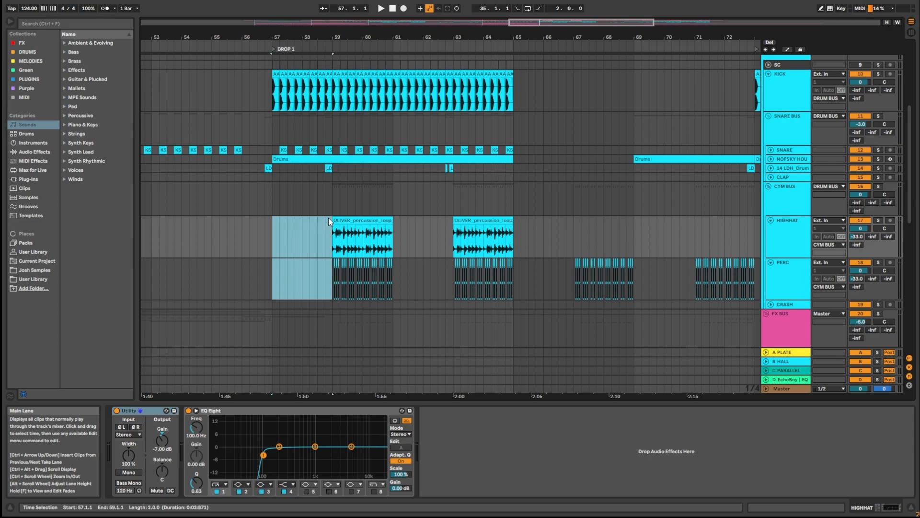
left_click_drag(332, 275, 380, 232)
left_click_drag(392, 229, 396, 229)
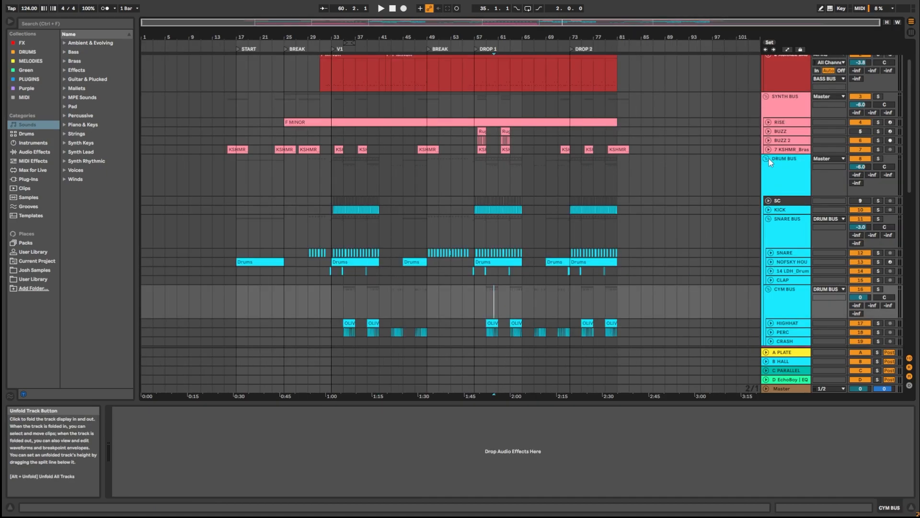
Unfold the RISE track in the SYNTH BUS, solo it and listen to its first note from bar 25
left_click(768, 122)
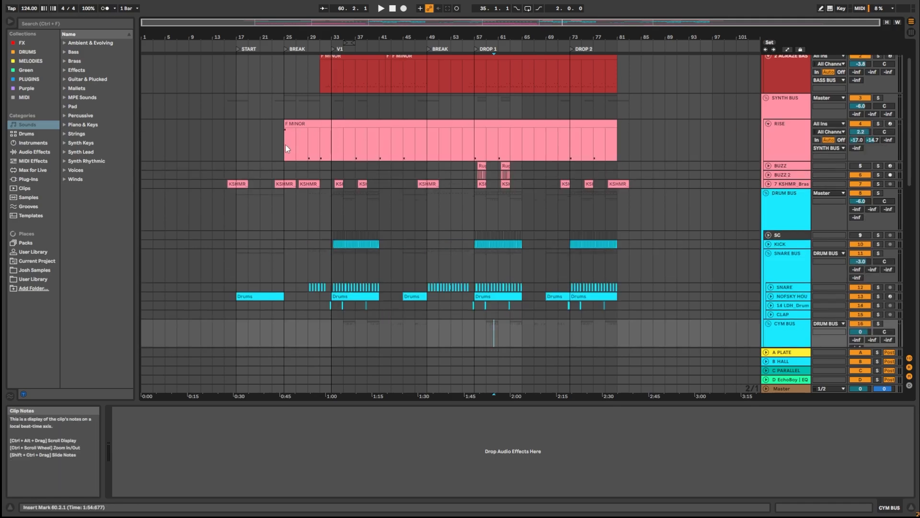
left_click(285, 145)
scroll(285, 145, "up", 5)
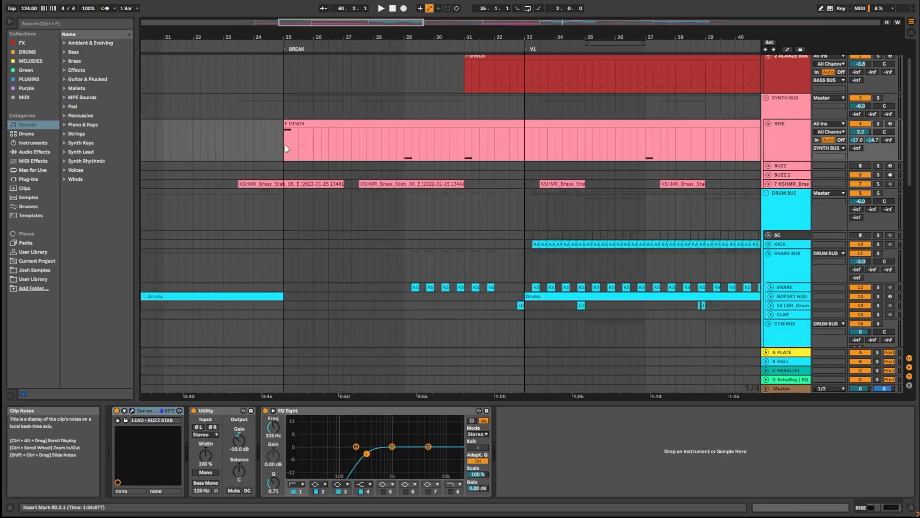
left_click(880, 123)
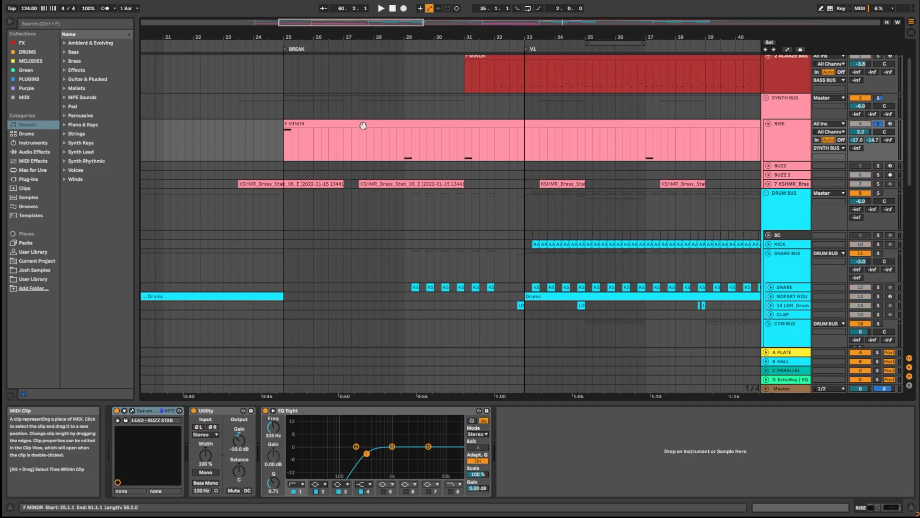
left_click(285, 150)
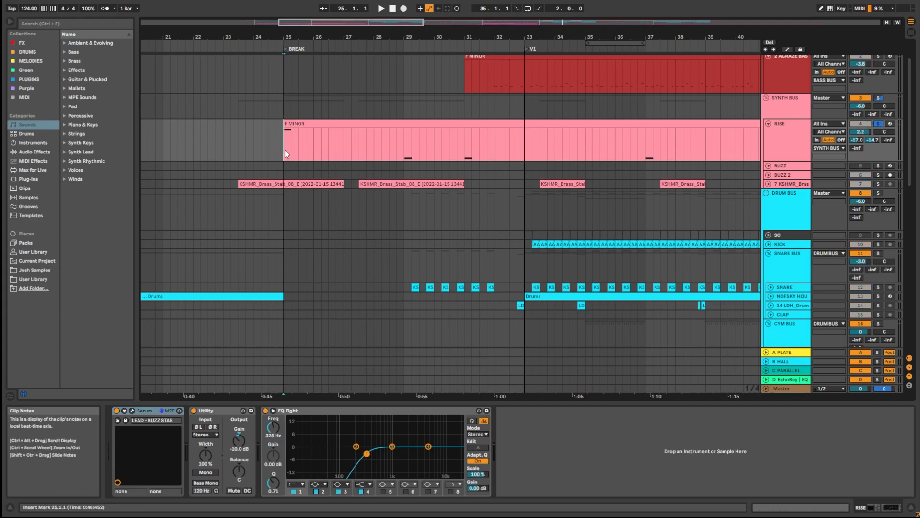
key("space")
key("space")
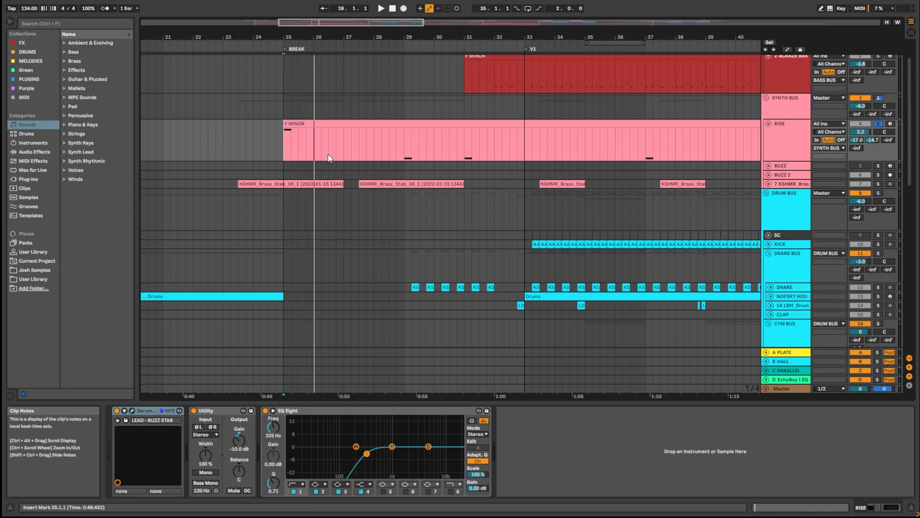
Unfold the KSHMR_Brass track and highlight the decay and build-up of the first brass stab clip around bar 25
left_click(768, 184)
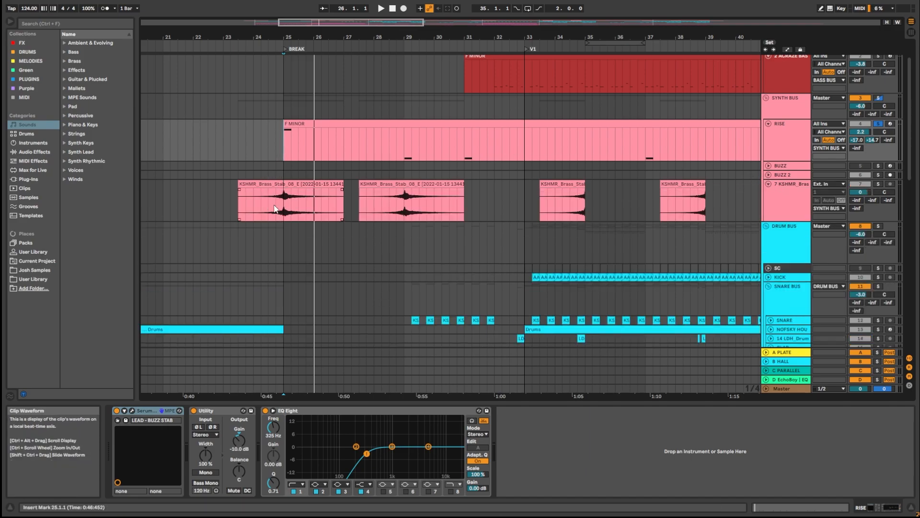
left_click_drag(284, 206, 358, 197)
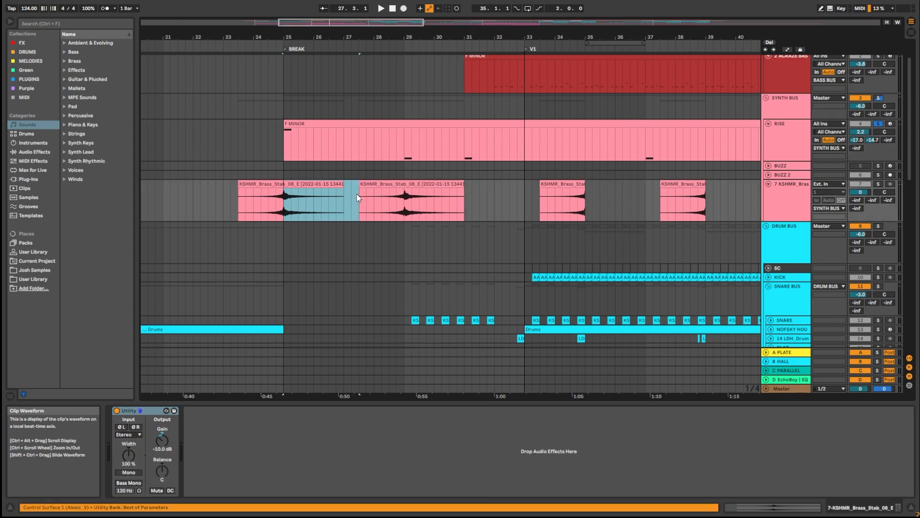
left_click_drag(276, 201, 308, 199)
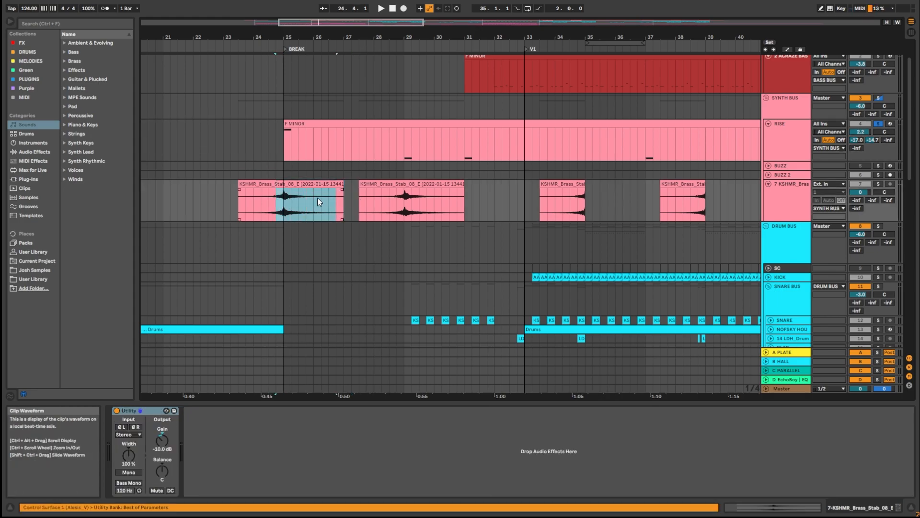
left_click_drag(239, 201, 299, 203)
Solo the KSHMR_Brass track and listen to its first stab from bar 24
left_click(251, 202)
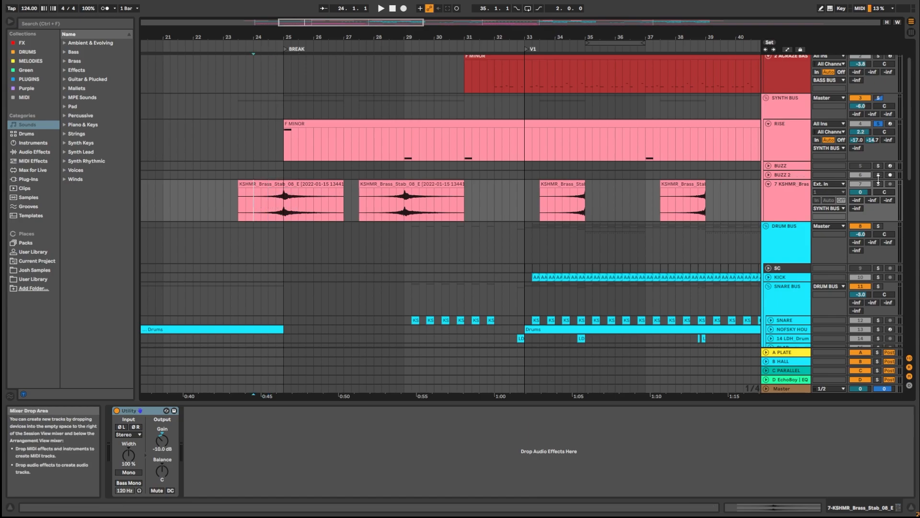
key("space")
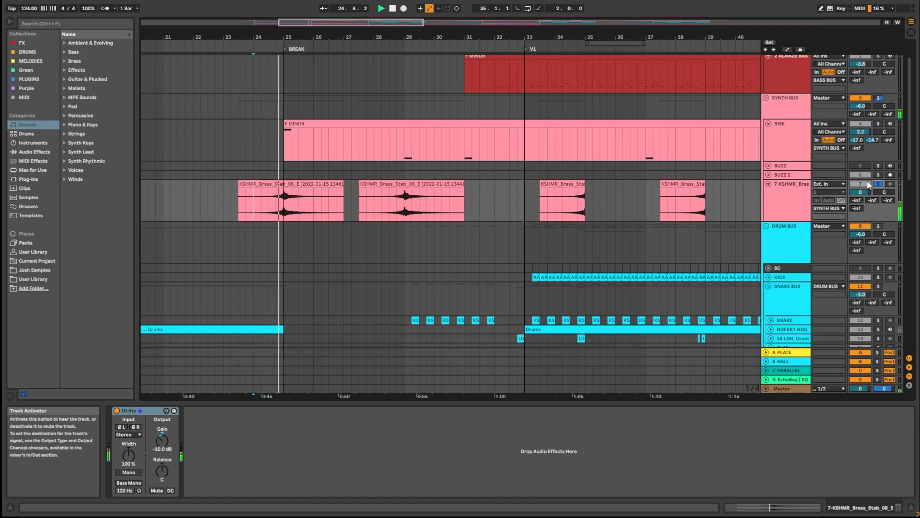
key("space")
Solo RISE together with the brass stab track and listen to both from bar 24.3
left_click(878, 124)
left_click(268, 200)
key("space")
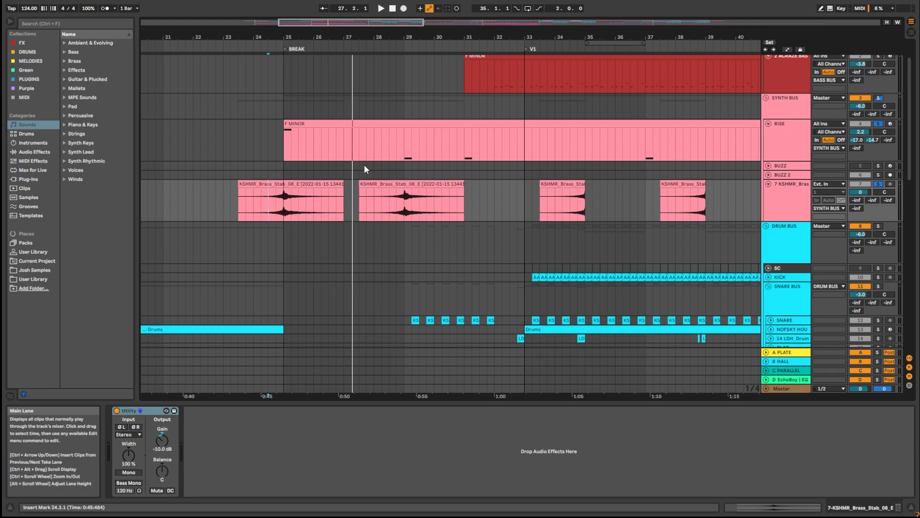
Unfold the BUZZ 2 and BUZZ tracks at DROP 1, with the playback start set at bar 57.3
scroll(284, 197, "right", 15)
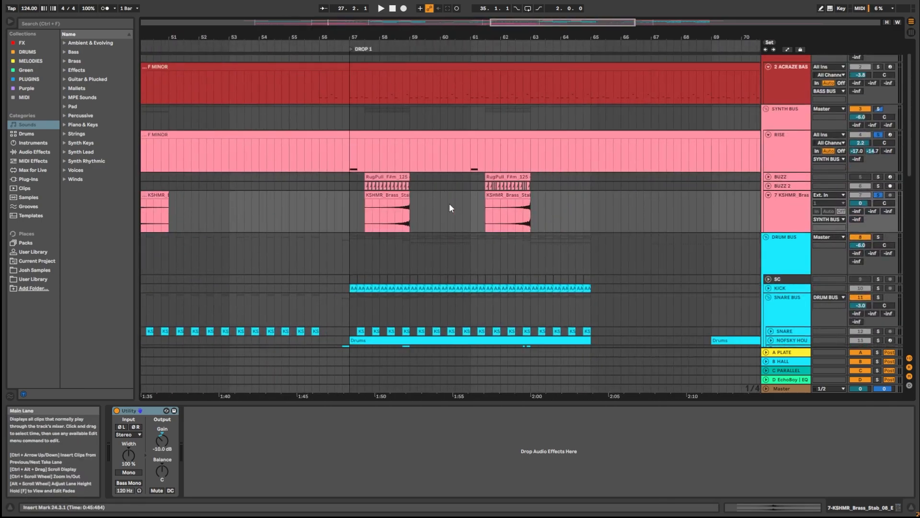
left_click(769, 185)
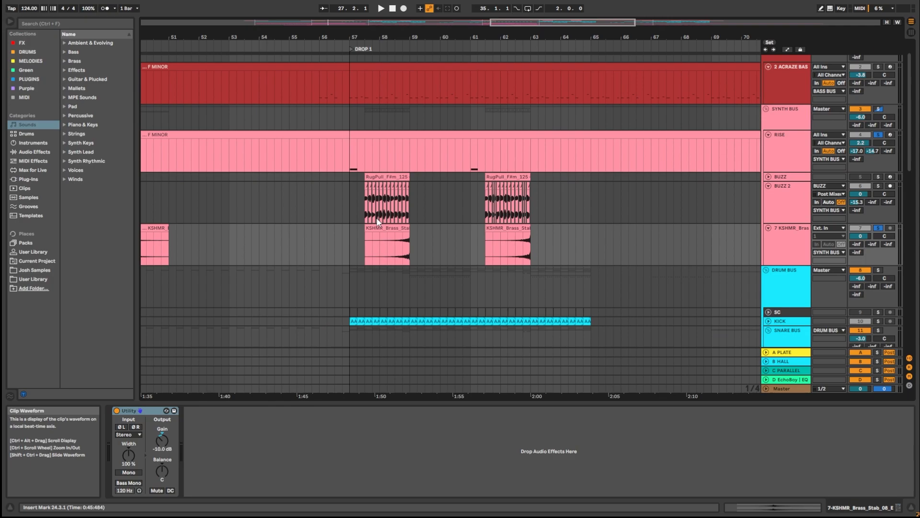
scroll(379, 221, "up", 3, "ctrl")
left_click(384, 199)
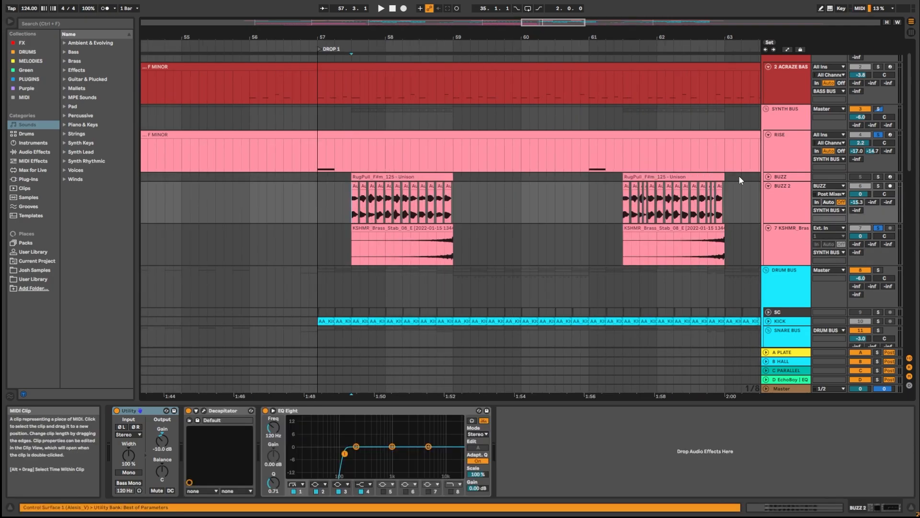
left_click(768, 176)
left_click(778, 180)
scroll(377, 216, "up", 3, "ctrl")
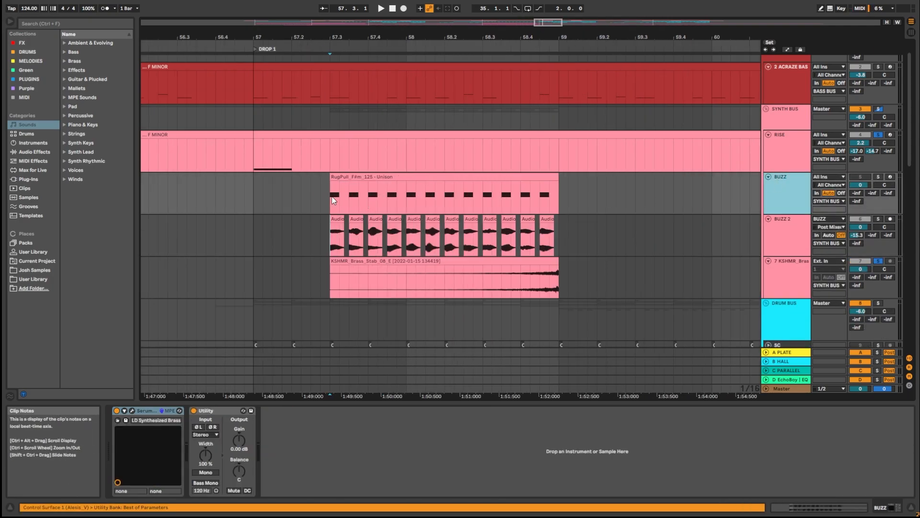
Solo the BUZZ track and listen to its RugPull MIDI clip from bar 57.3
left_click(878, 176)
key("space")
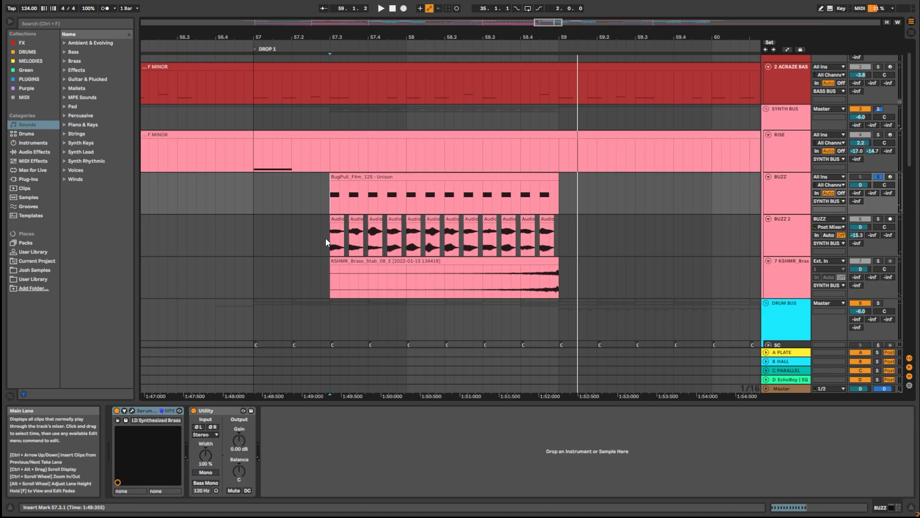
key("space")
Highlight the first group of chopped audio clips on BUZZ 2, solo the track and listen from bar 57.3
left_click_drag(326, 238, 554, 233)
left_click(879, 219)
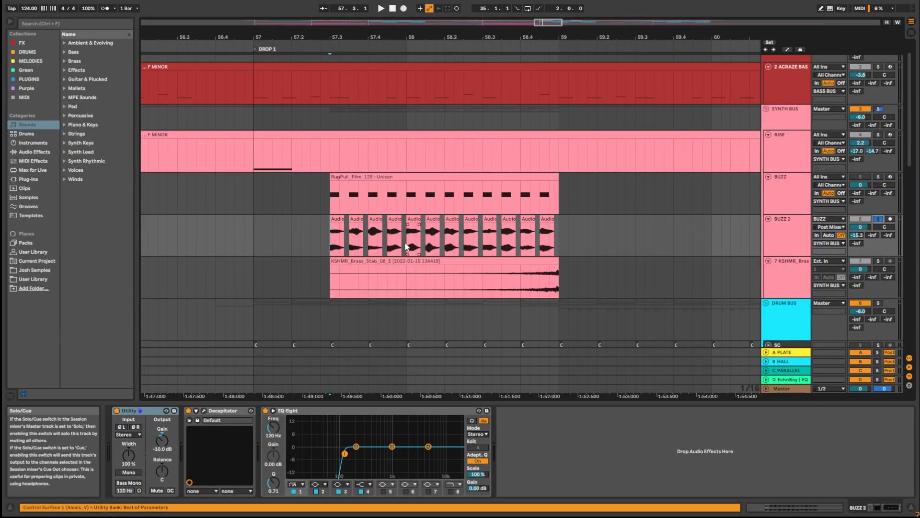
key("space")
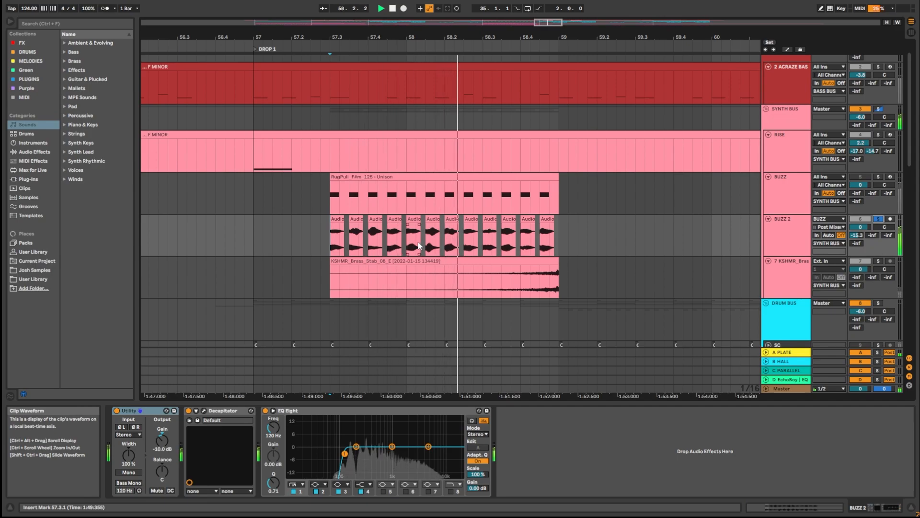
key("space")
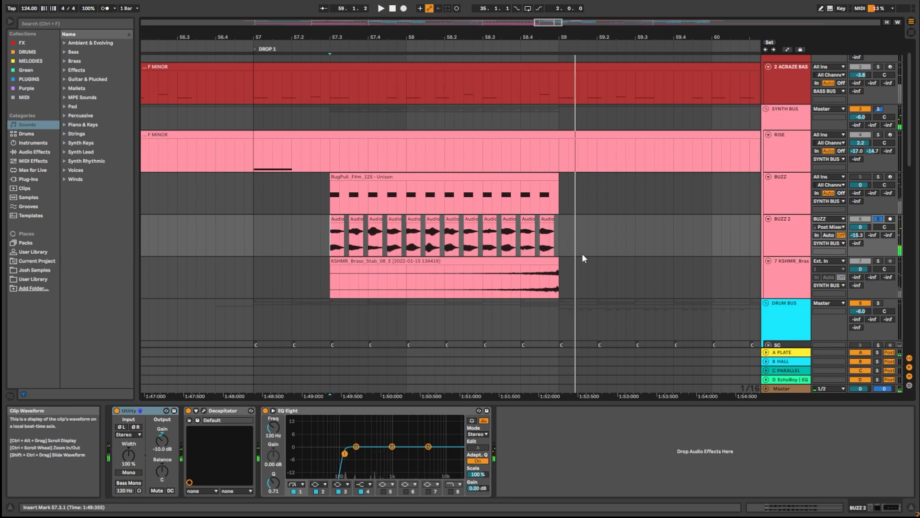
Listen to the second group of chopped BUZZ 2 clips from bar 61.3 with the track soloed
scroll(582, 253, "right", 10)
left_click(459, 235)
key("space")
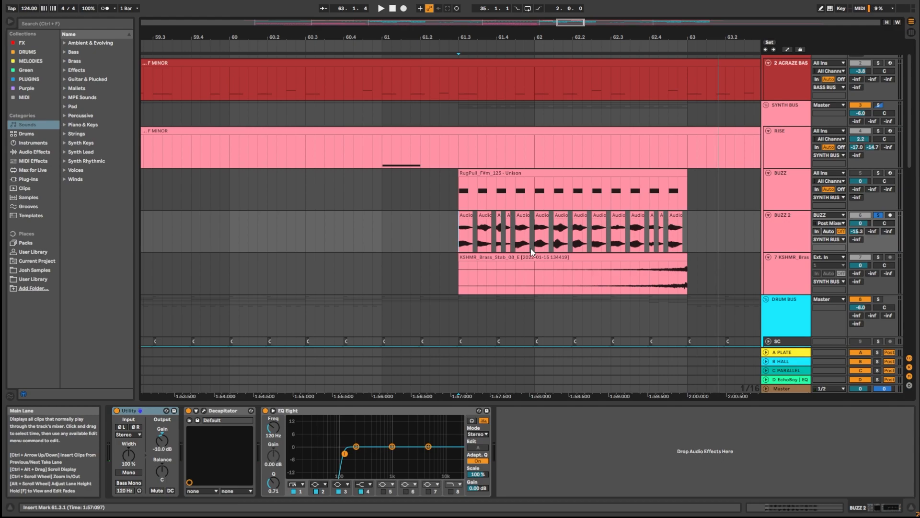
Unfold the impact, stadium clap and Ghosthack percussion tracks in the FX BUS to show their waveforms
scroll(520, 246, "down", 10, "ctrl")
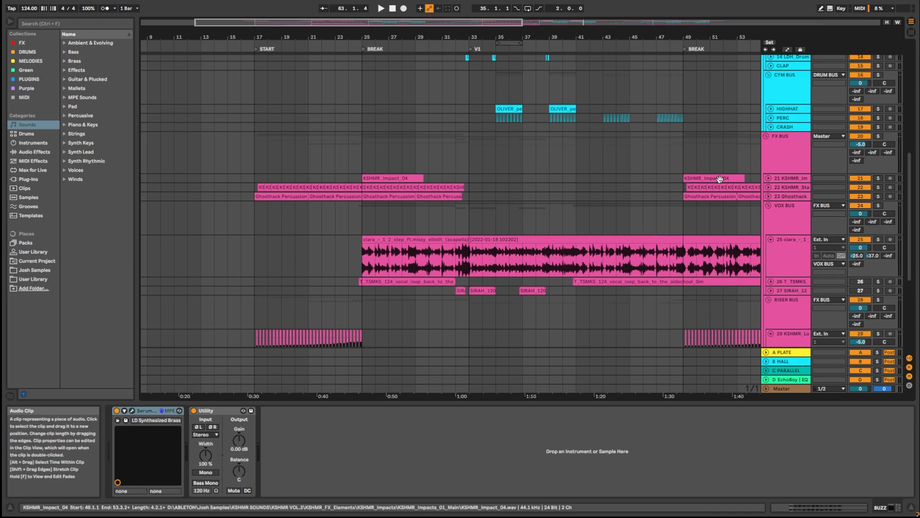
left_click(768, 178)
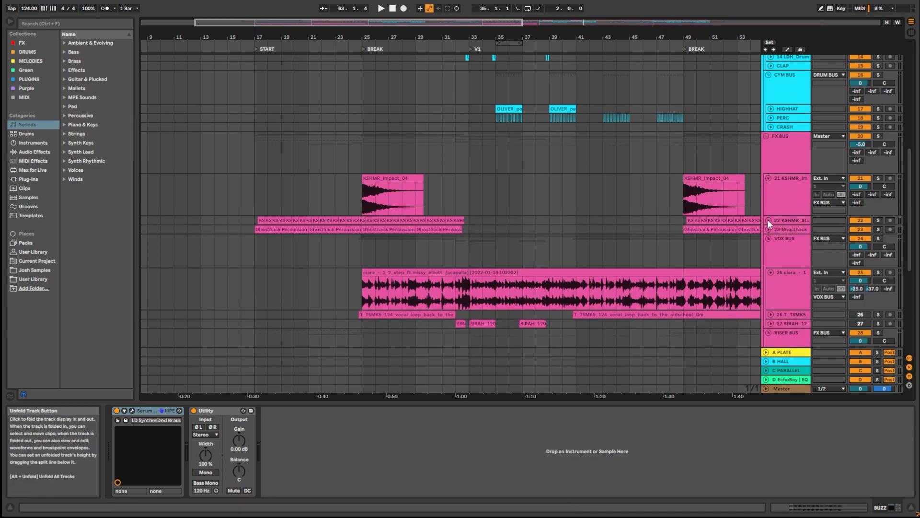
left_click(768, 220)
left_click(769, 262)
Highlight the impact track from bar 25 to 33, and the stadium claps from bar 24.4 to 34
left_click_drag(364, 199, 470, 194)
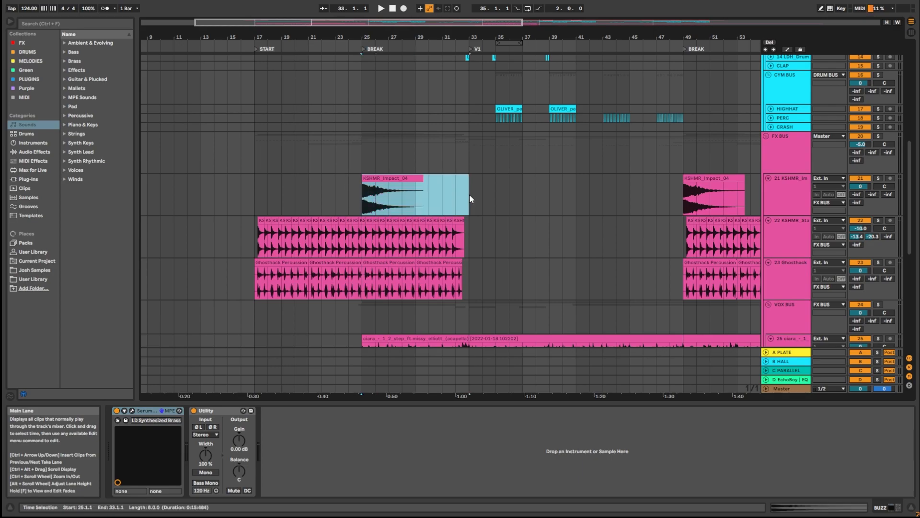
scroll(469, 193, "down", 1)
left_click(364, 222)
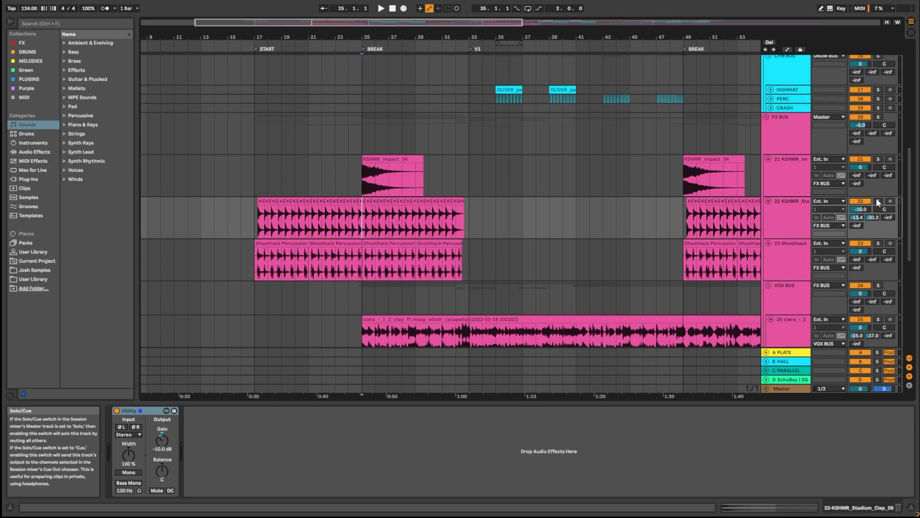
left_click_drag(359, 226, 482, 222)
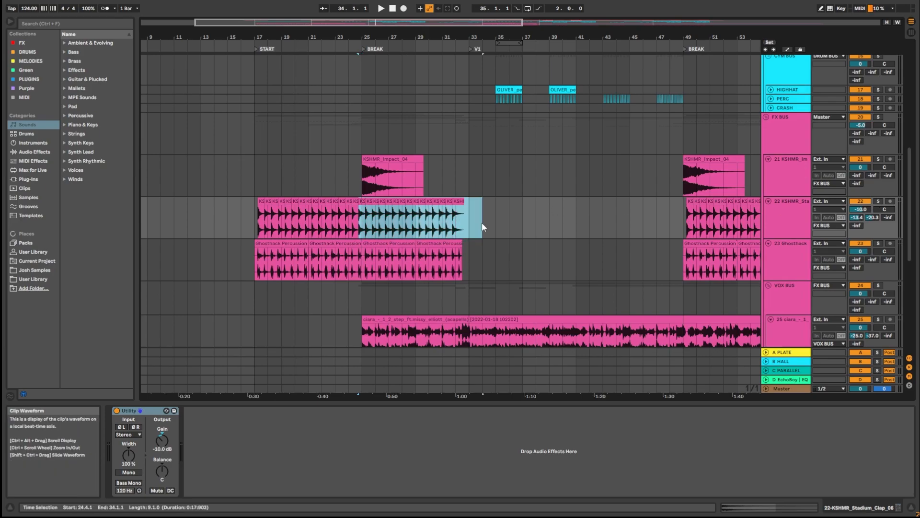
Highlight the crowd roar clip on track 31 in the RISER BUS from bar 23 to 34, and return to the VOX BUS tracks
scroll(471, 220, "down", 3)
scroll(470, 220, "down", 9)
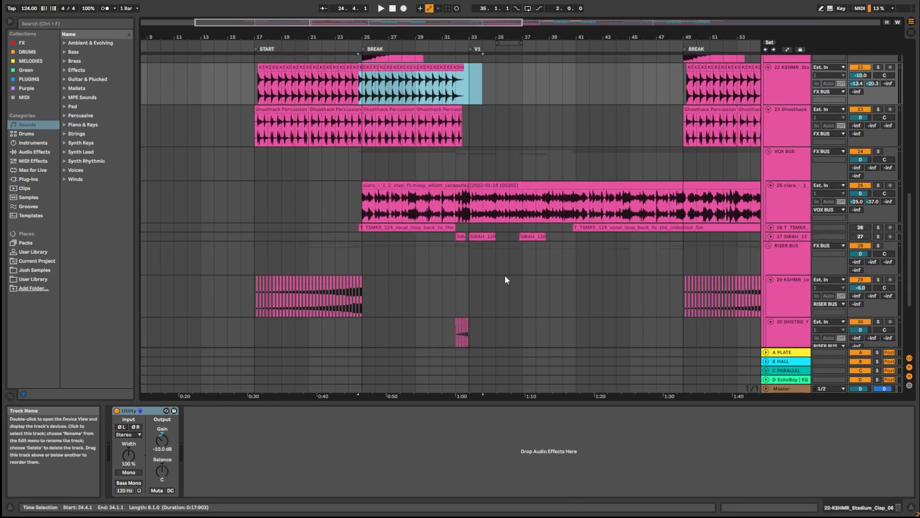
left_click_drag(334, 275, 482, 265)
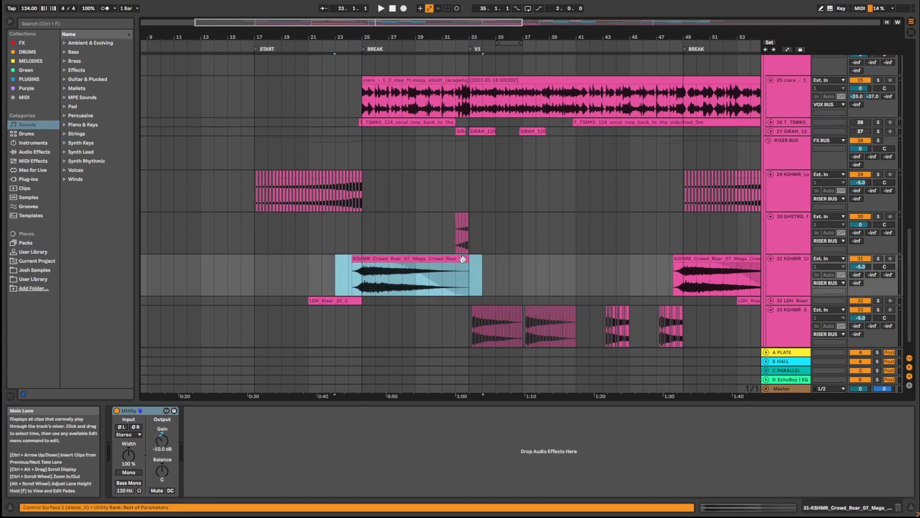
scroll(462, 262, "up", 3)
scroll(462, 259, "up", 4)
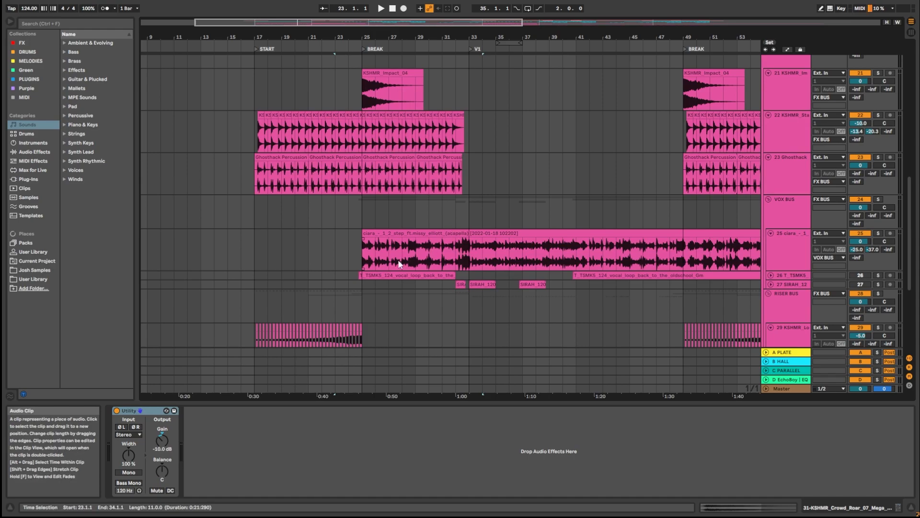
Listen to the Ghosthack percussion loop on track 23 from bar 25 with the track soloed
left_click(367, 175)
left_click(879, 157)
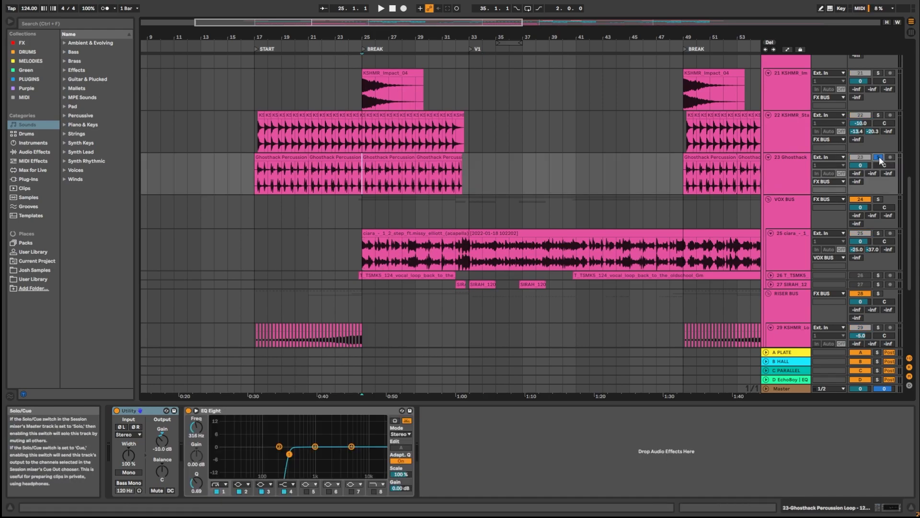
key("space")
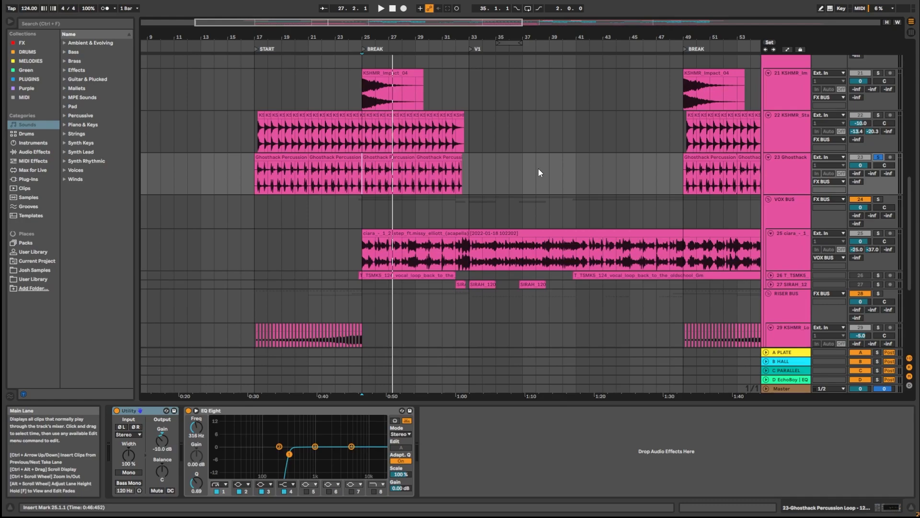
Listen to the GHSTRG riser clip on track 30 in the RISER BUS from bar 32 with the track soloed
scroll(538, 169, "down", 5)
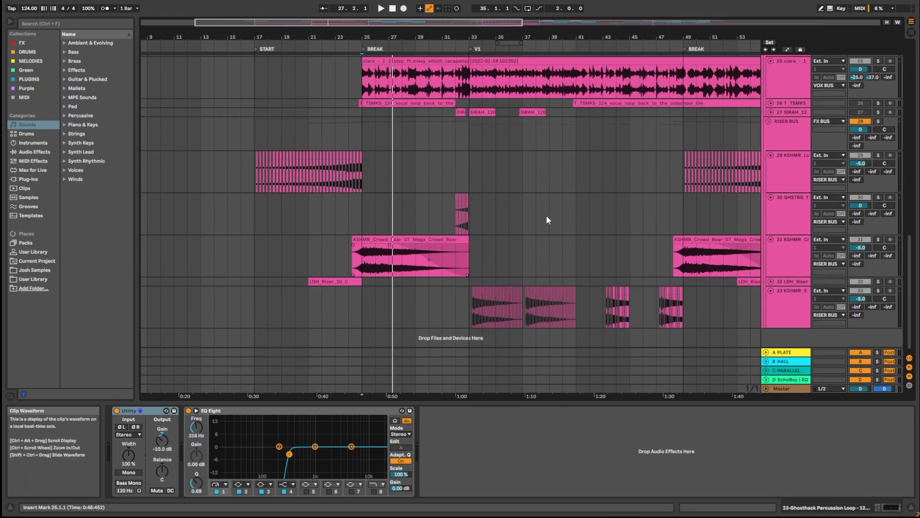
left_click(455, 221)
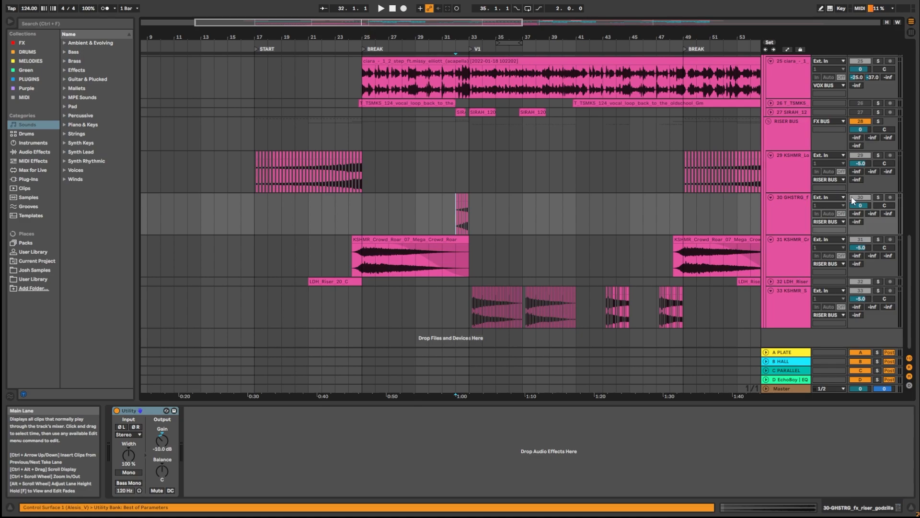
left_click(878, 197)
key("space")
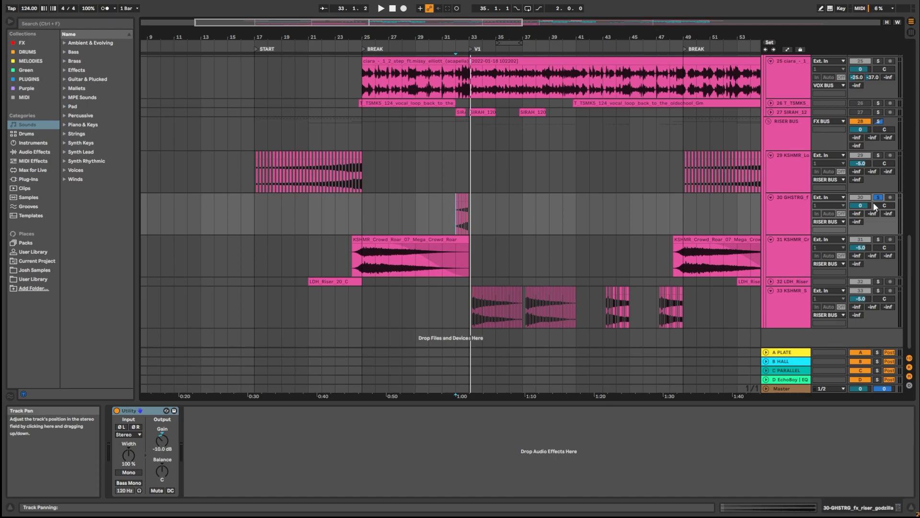
Solo the KSHMR long sweep on track 29 instead and listen to its first clips leading into the first break
left_click(878, 197)
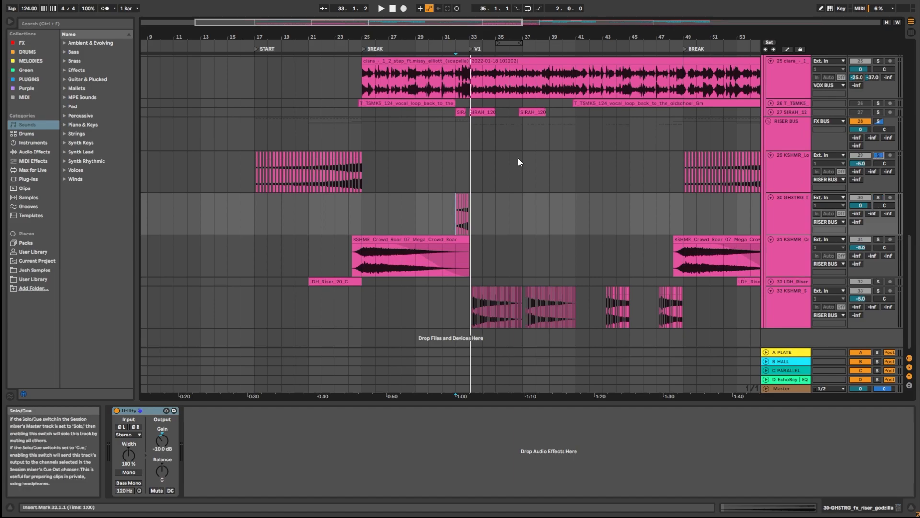
left_click(328, 178)
key("space")
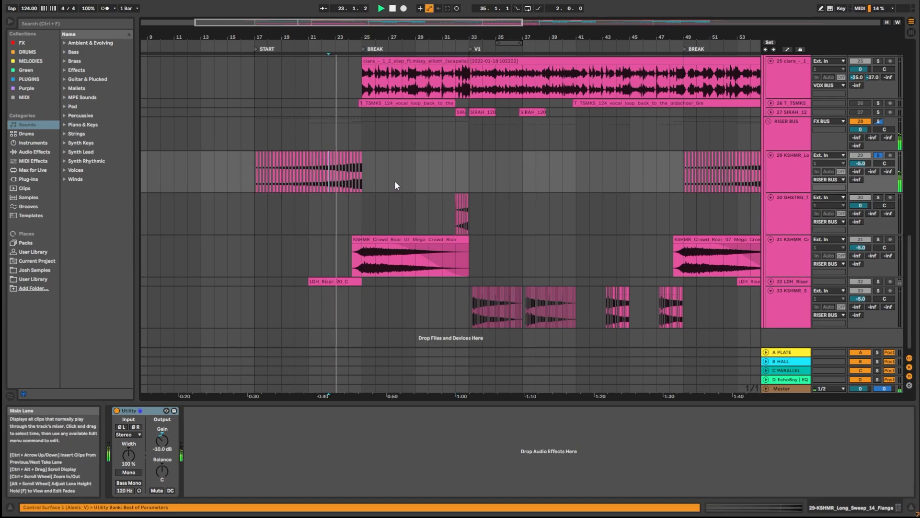
Solo the LDH riser on track 32 and set the playback start at bar 21, where its first clip begins
left_click(878, 281)
left_click(318, 302)
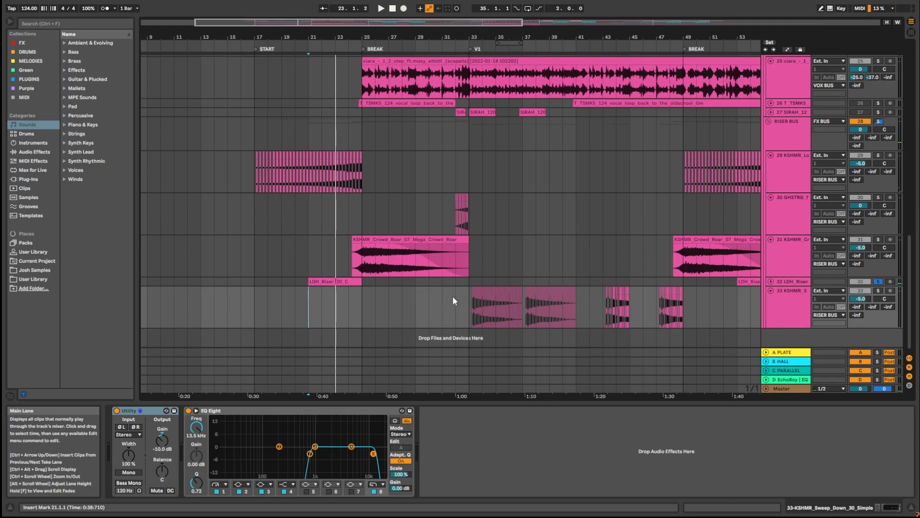
Listen to the KSHMR sweep-down clips on track 33 from bar 33.2 with the track soloed
left_click(473, 304)
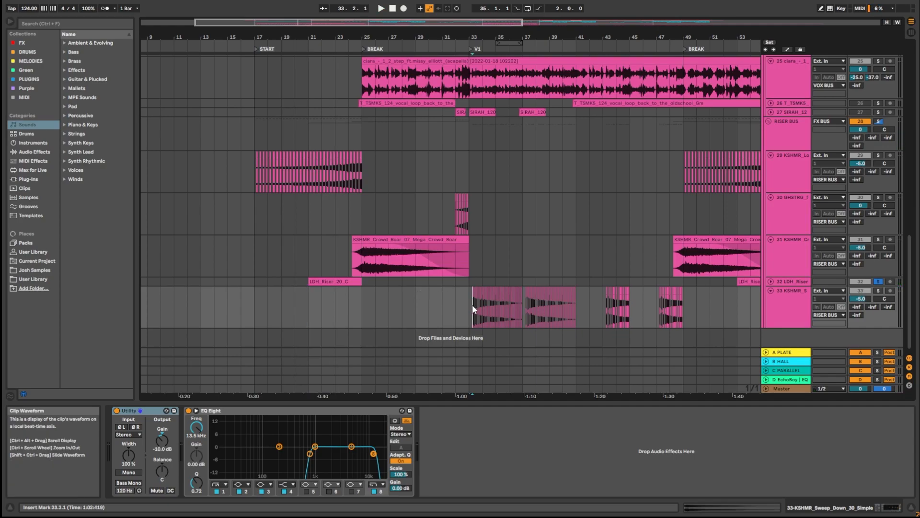
left_click(878, 290)
key("space")
scroll(576, 269, "up", 3, "ctrl")
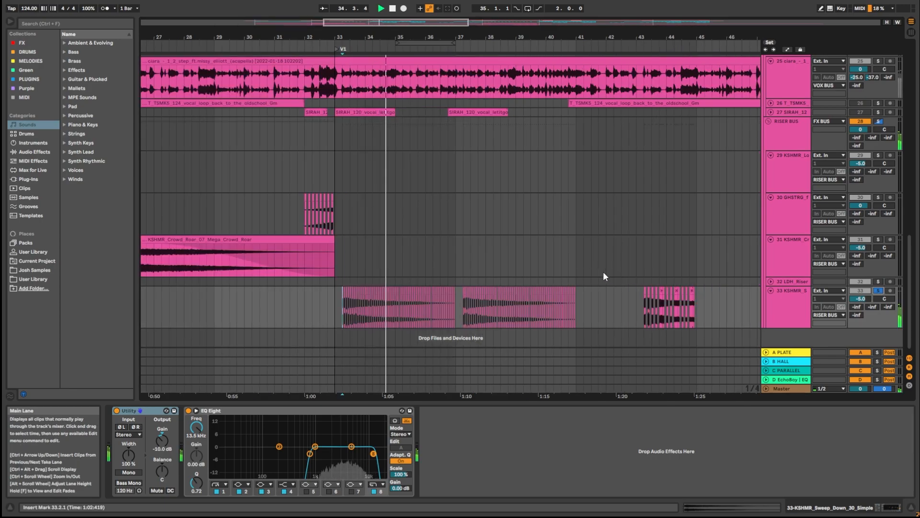
Listen to the short chopped sweep-down clips from bar 43.2, stop playback, and return to the VOX BUS in the full arrangement
left_click(649, 305)
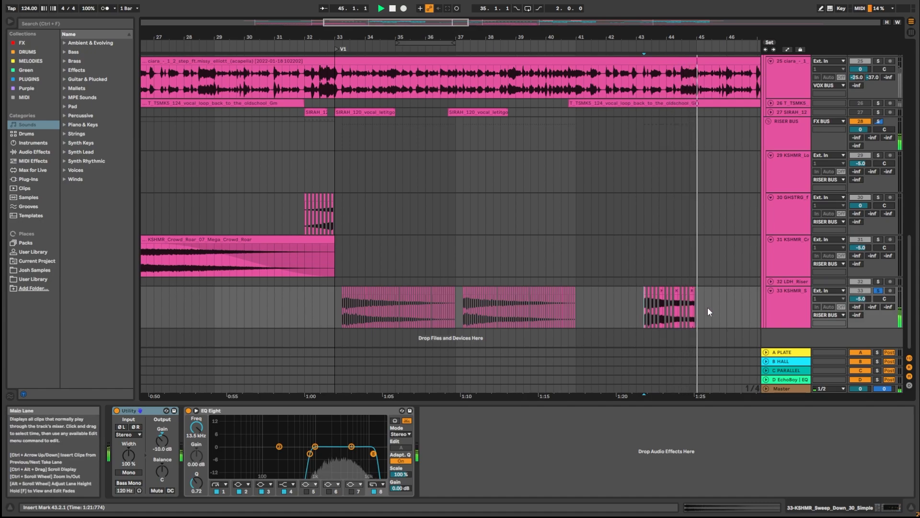
key("space")
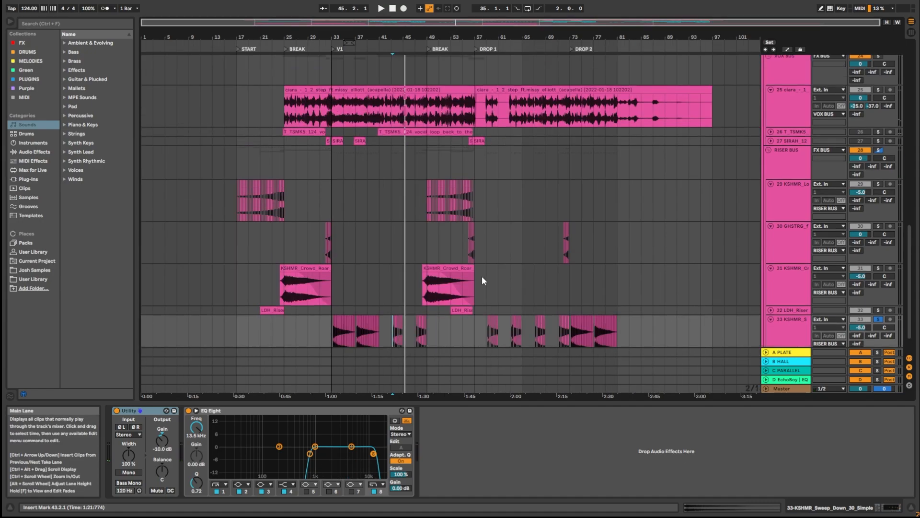
scroll(482, 278, "up", 8)
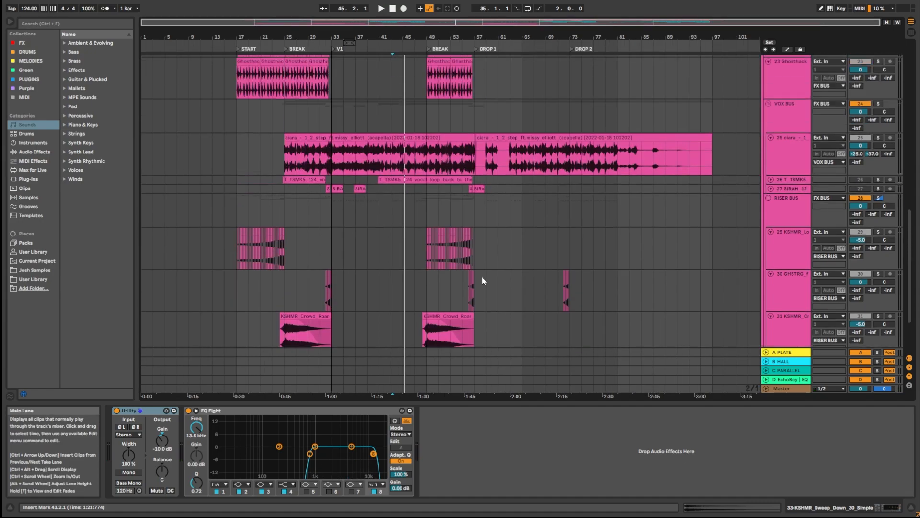